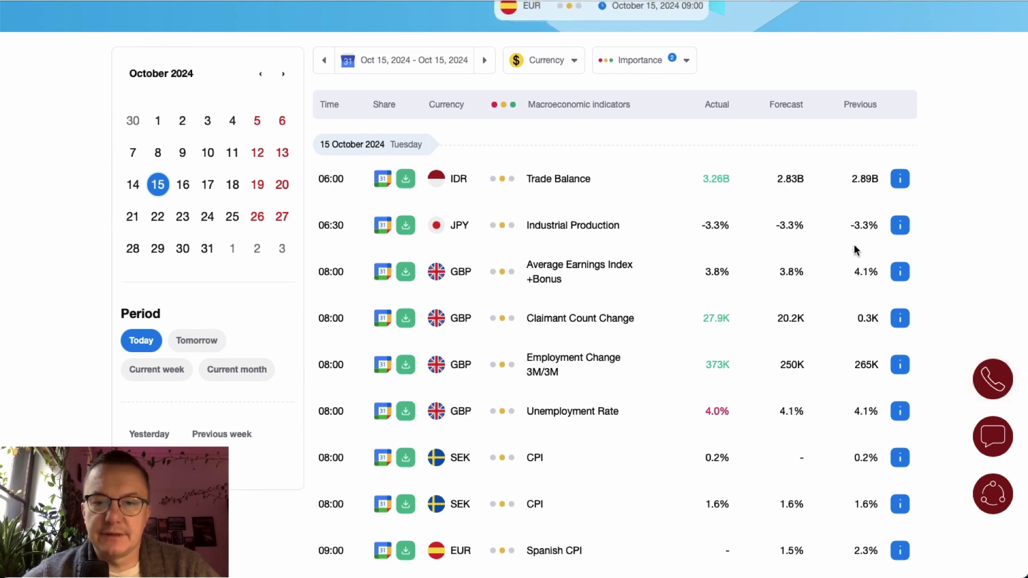
- Review the currencies, forecasts and previous values of all events in the 15 October 2024 economic calendar
{"action": "scroll", "coordinate": [856, 250], "scroll_direction": "down", "scroll_amount": 2}
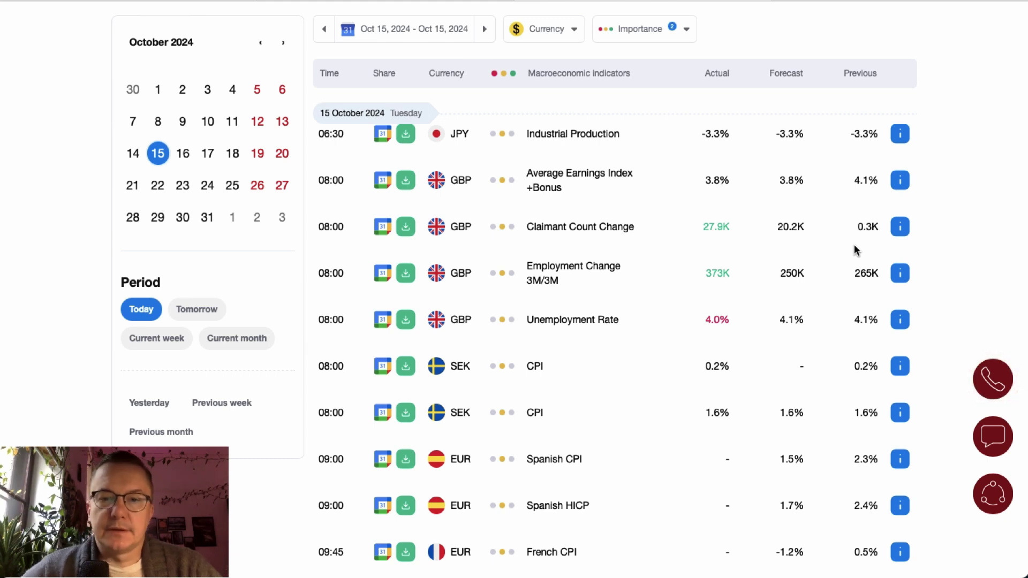
{"action": "scroll", "coordinate": [856, 250], "scroll_direction": "down", "scroll_amount": 1}
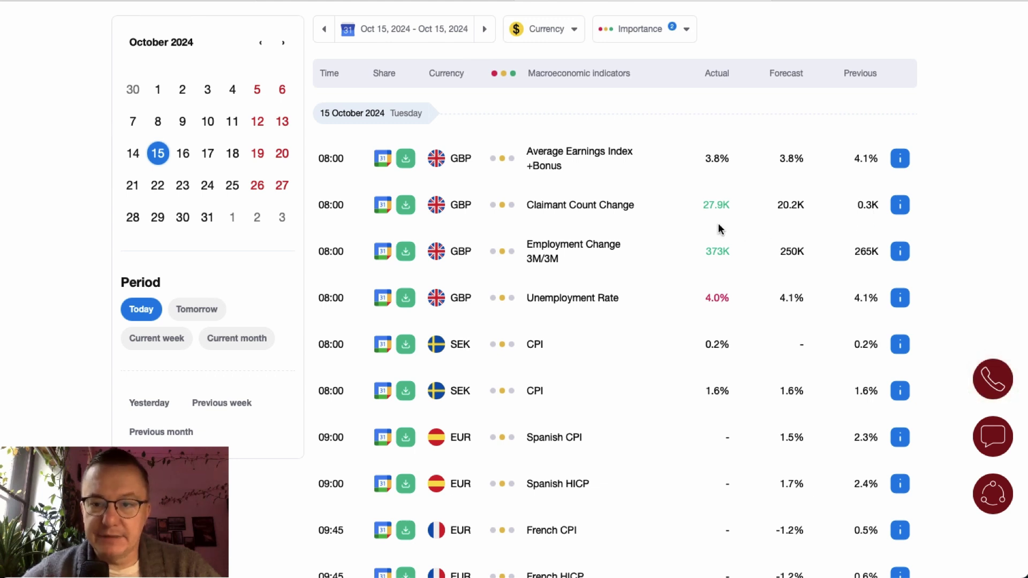
{"action": "scroll", "coordinate": [783, 255], "scroll_direction": "down", "scroll_amount": 3}
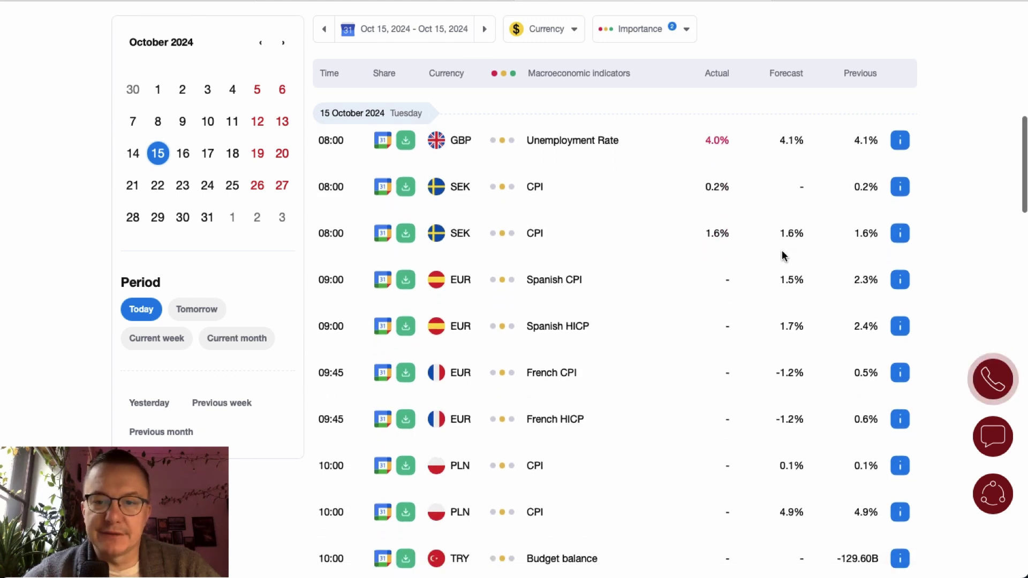
{"action": "scroll", "coordinate": [783, 253], "scroll_direction": "down", "scroll_amount": 2}
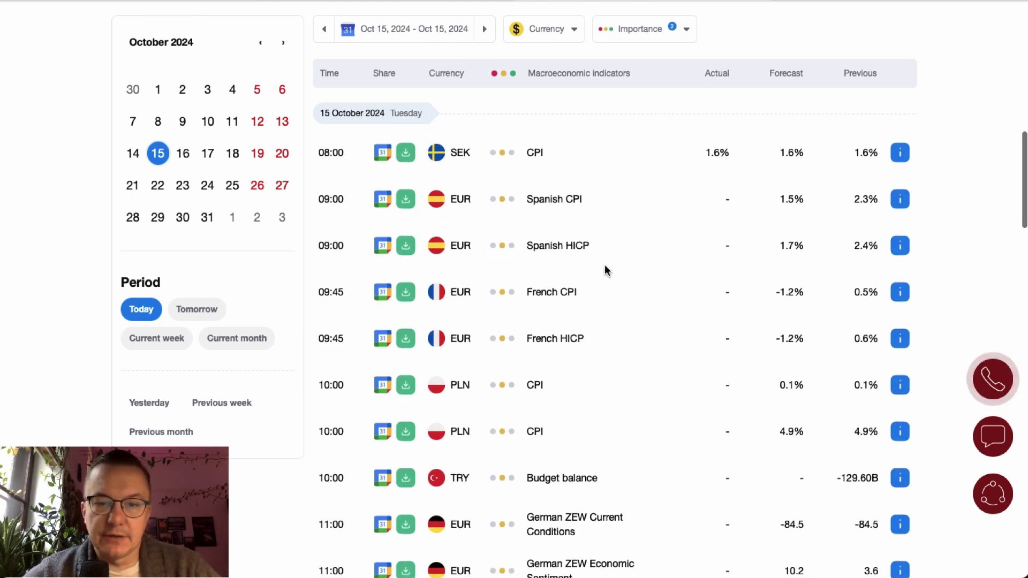
{"action": "scroll", "coordinate": [605, 265], "scroll_direction": "down", "scroll_amount": 2}
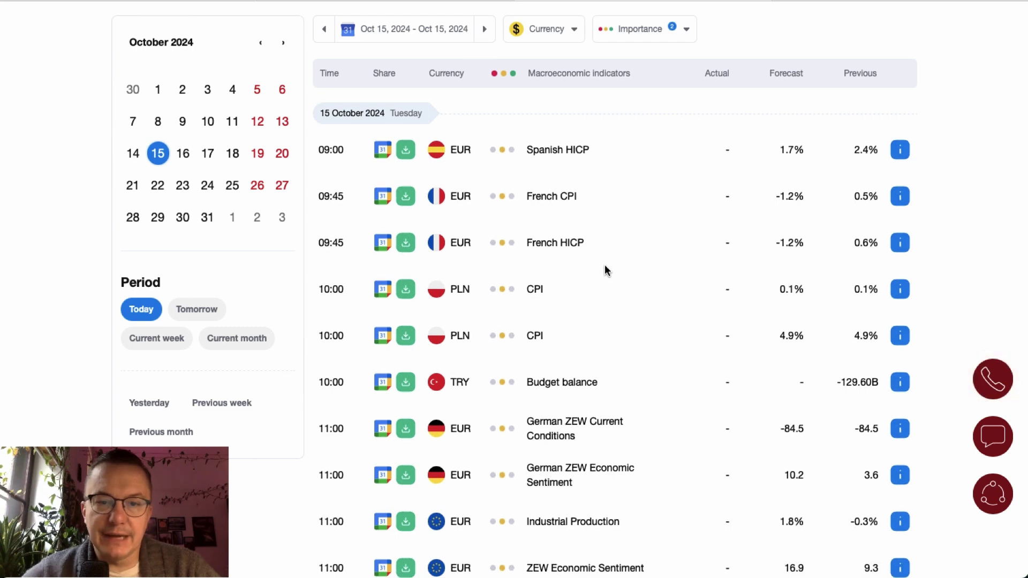
{"action": "scroll", "coordinate": [605, 264], "scroll_direction": "down", "scroll_amount": 2}
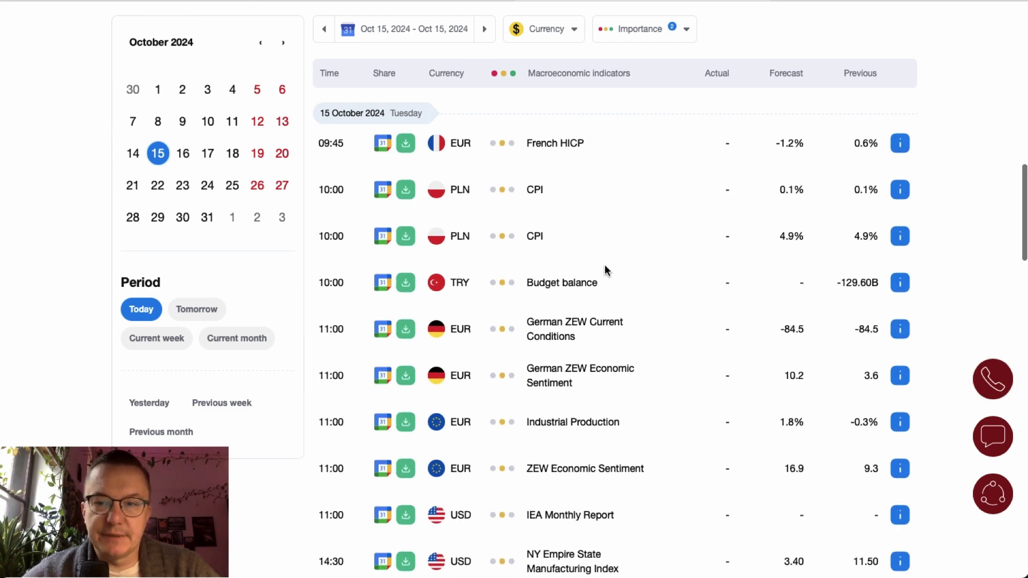
{"action": "scroll", "coordinate": [606, 265], "scroll_direction": "down", "scroll_amount": 2}
{"action": "scroll", "coordinate": [607, 269], "scroll_direction": "down", "scroll_amount": 1}
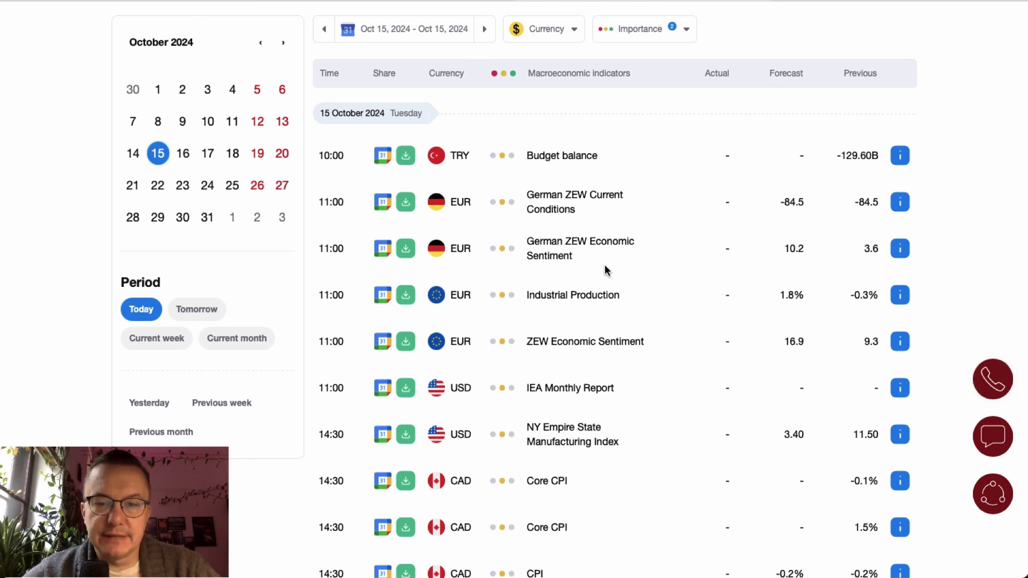
{"action": "scroll", "coordinate": [607, 269], "scroll_direction": "down", "scroll_amount": 3}
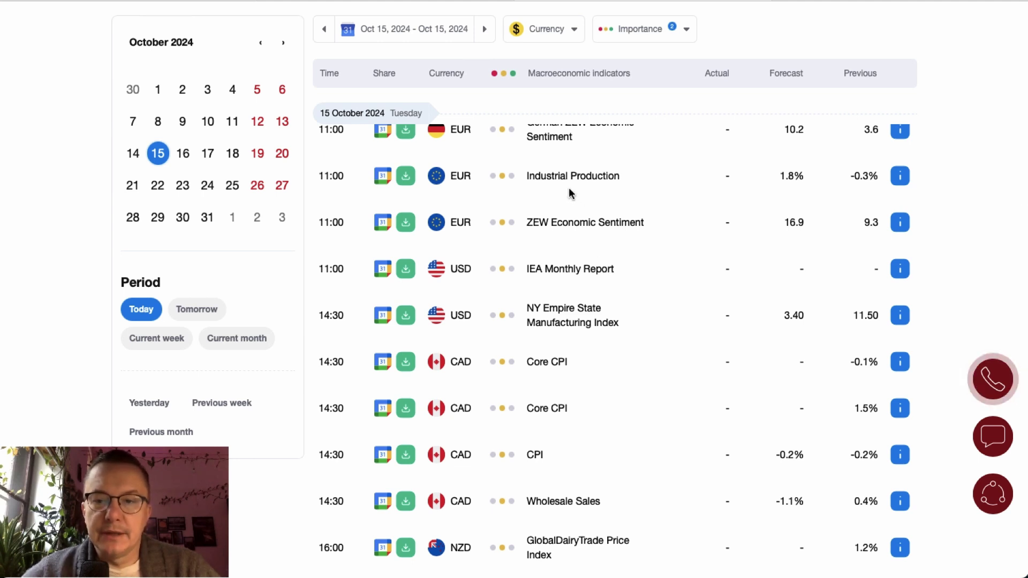
{"action": "scroll", "coordinate": [570, 190], "scroll_direction": "down", "scroll_amount": 4}
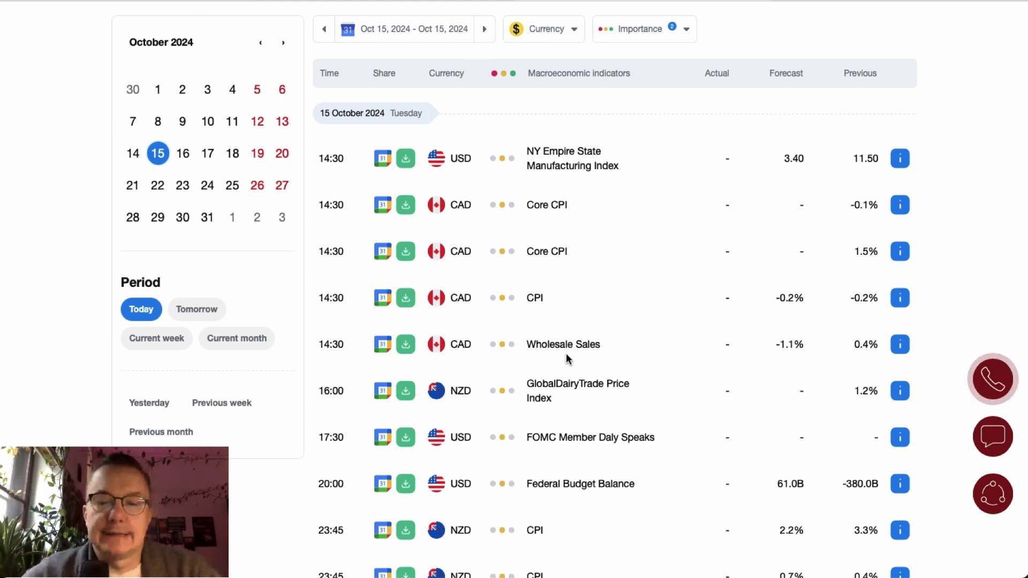
{"action": "scroll", "coordinate": [566, 354], "scroll_direction": "down", "scroll_amount": 3}
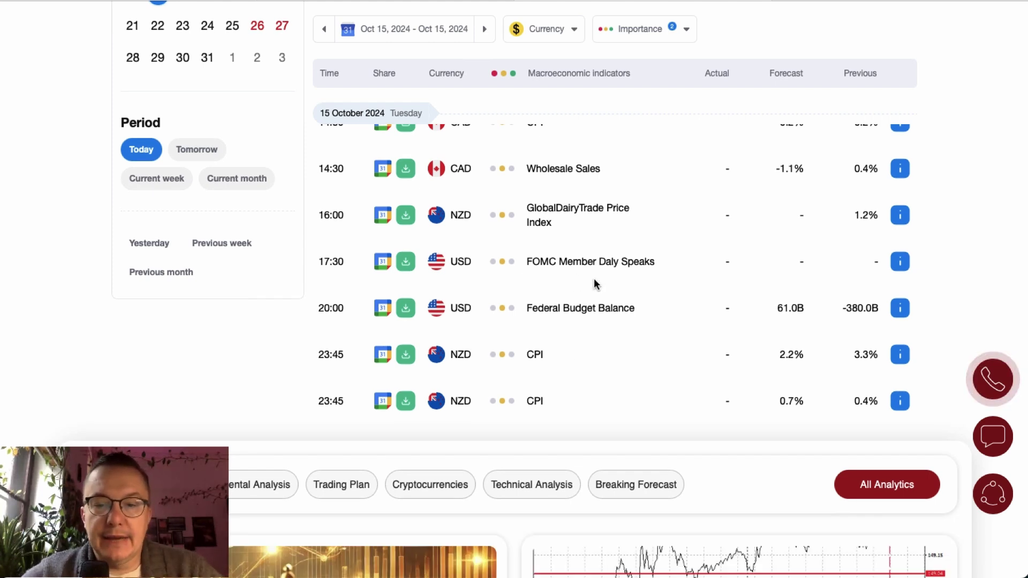
{"action": "scroll", "coordinate": [597, 285], "scroll_direction": "down", "scroll_amount": 2}
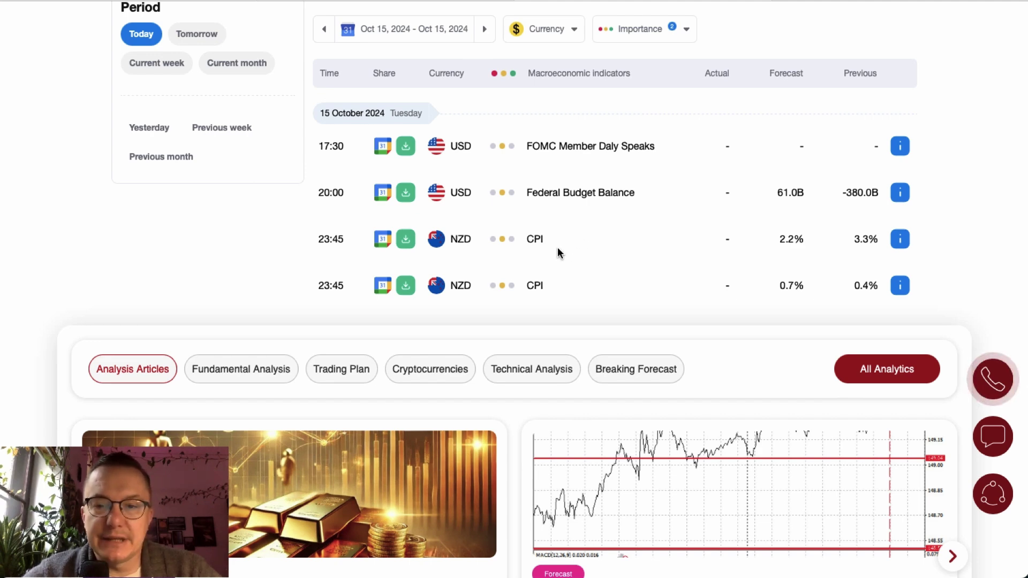
{"action": "scroll", "coordinate": [557, 251], "scroll_direction": "up", "scroll_amount": 10}
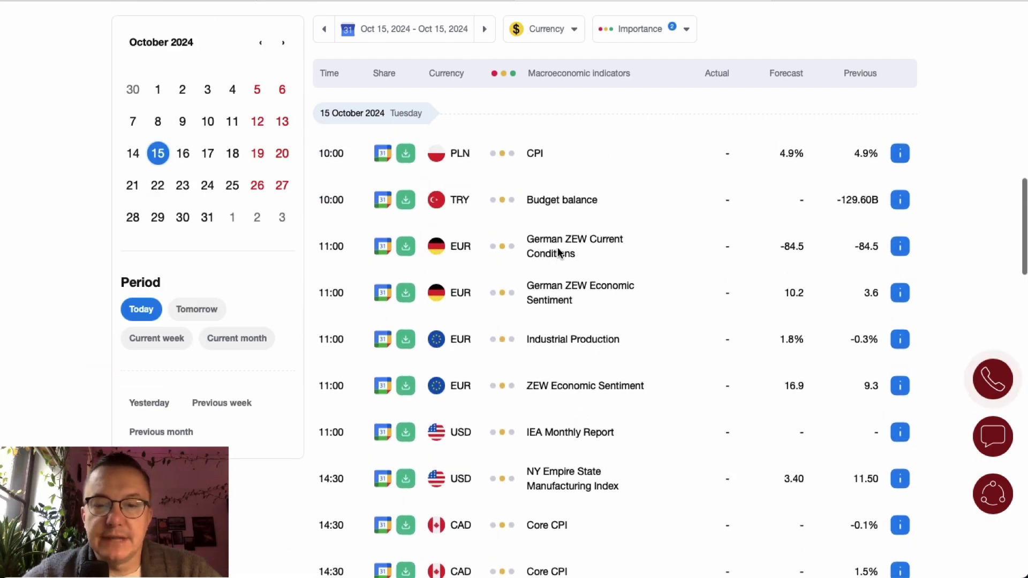
{"action": "scroll", "coordinate": [558, 253], "scroll_direction": "up", "scroll_amount": 15}
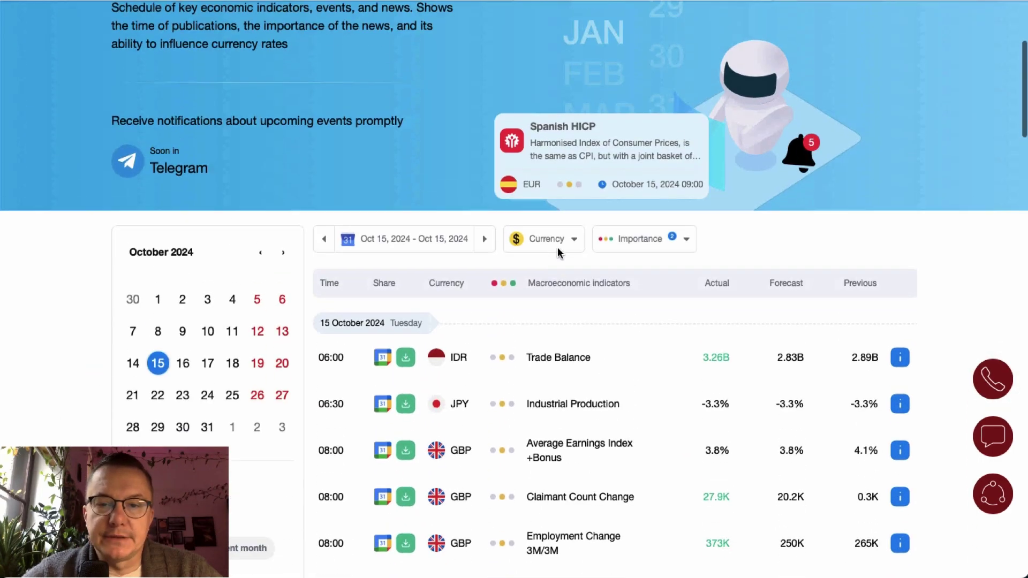
{"action": "scroll", "coordinate": [558, 252], "scroll_direction": "up", "scroll_amount": 2}
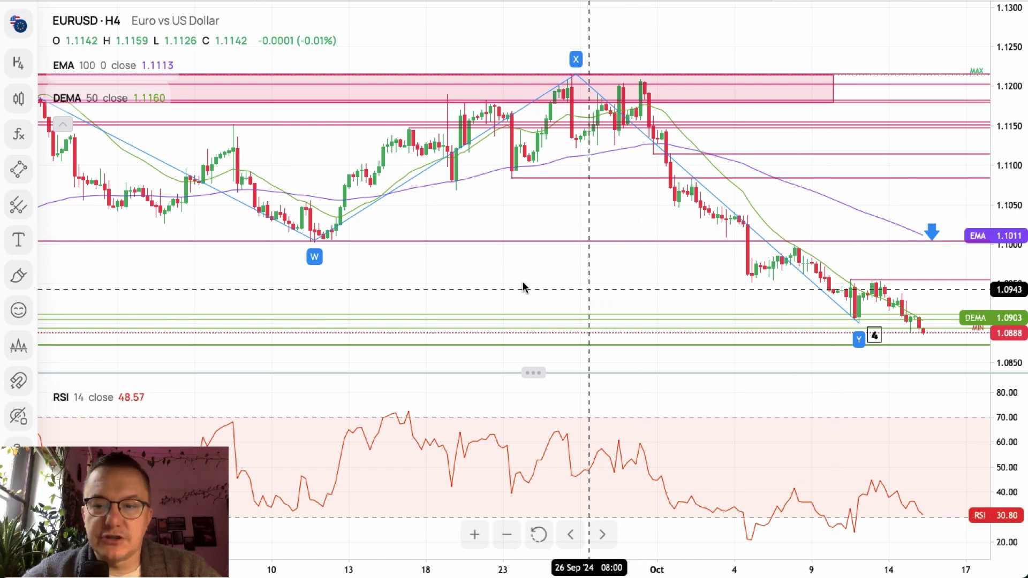
- Move the boxed 4 wave label on the EURUSD H4 chart to just below the latest candle, at about 1.0874
{"action": "scroll", "coordinate": [523, 286], "scroll_direction": "right", "scroll_amount": 5}
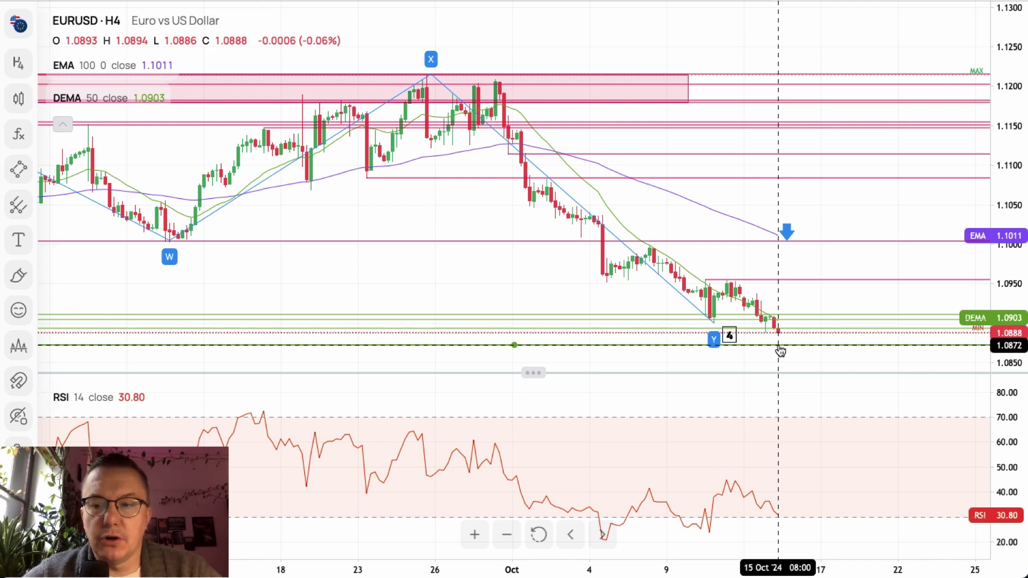
{"action": "left_click", "coordinate": [678, 294]}
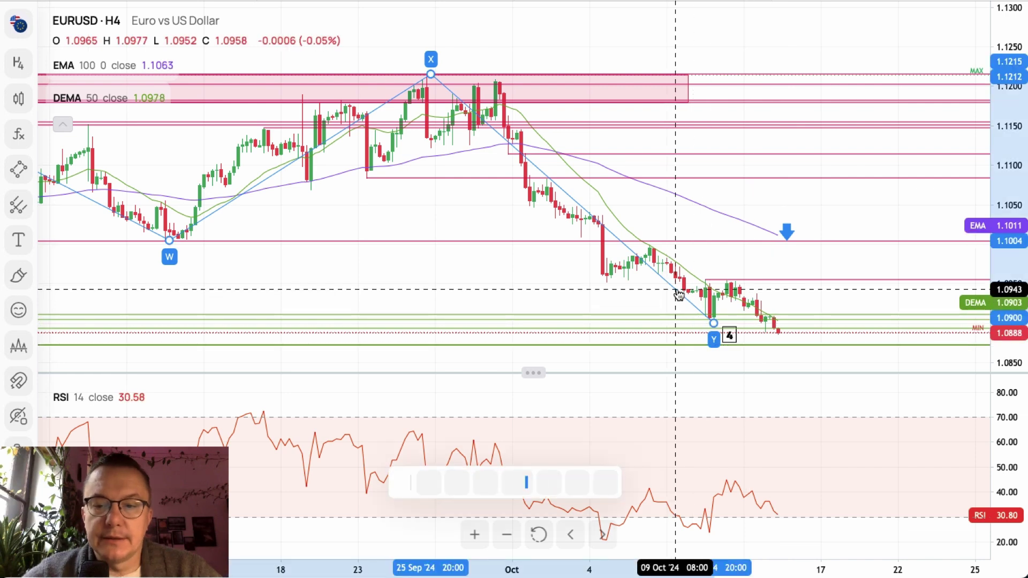
{"action": "left_click", "coordinate": [733, 338]}
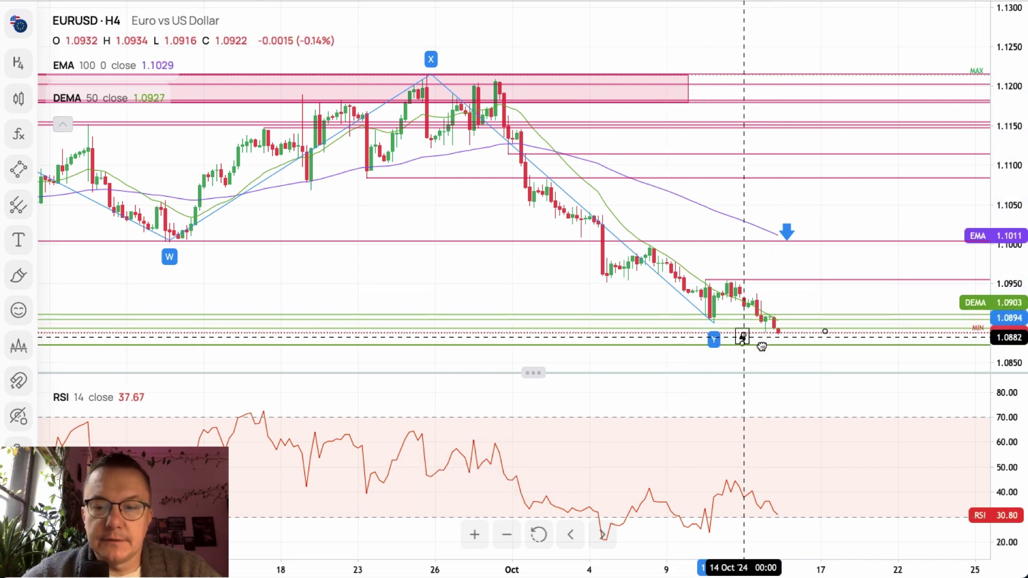
{"action": "left_click", "coordinate": [794, 353]}
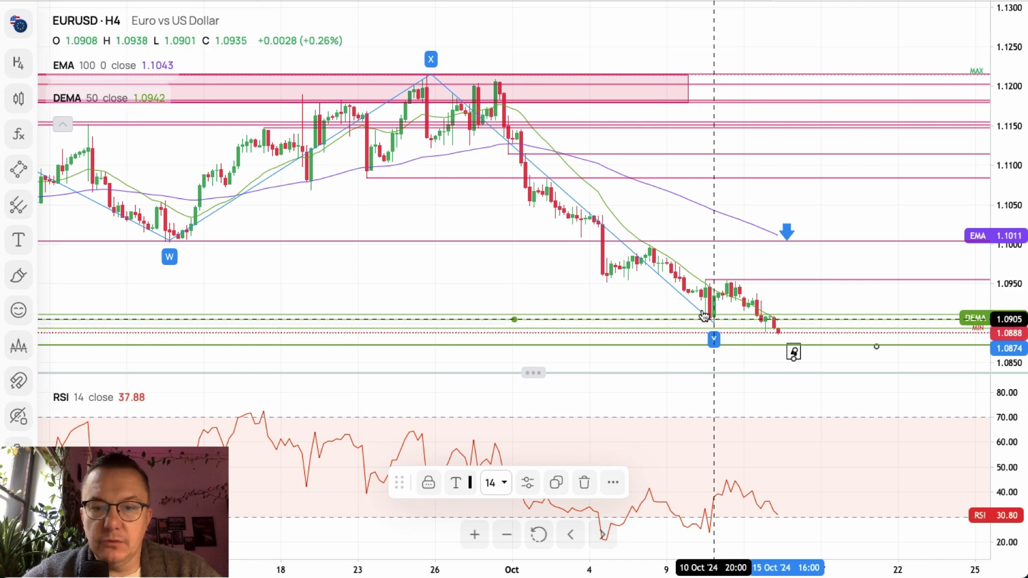
- Shift the green horizontal support line beside wave label Y slightly down to about 1.0903
{"action": "left_click", "coordinate": [705, 319]}
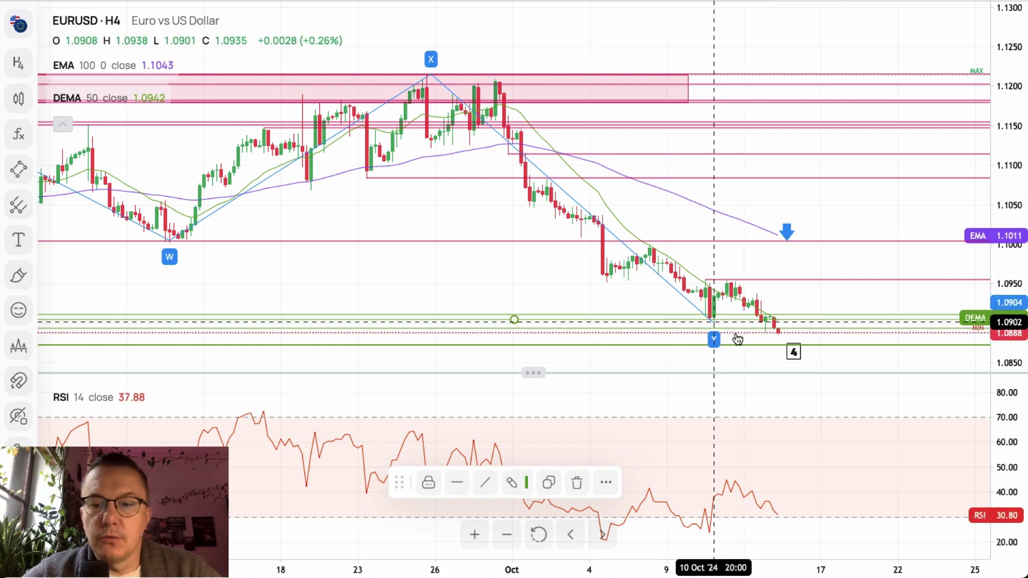
{"action": "left_click_drag", "start_coordinate": [738, 339], "coordinate": [748, 321]}
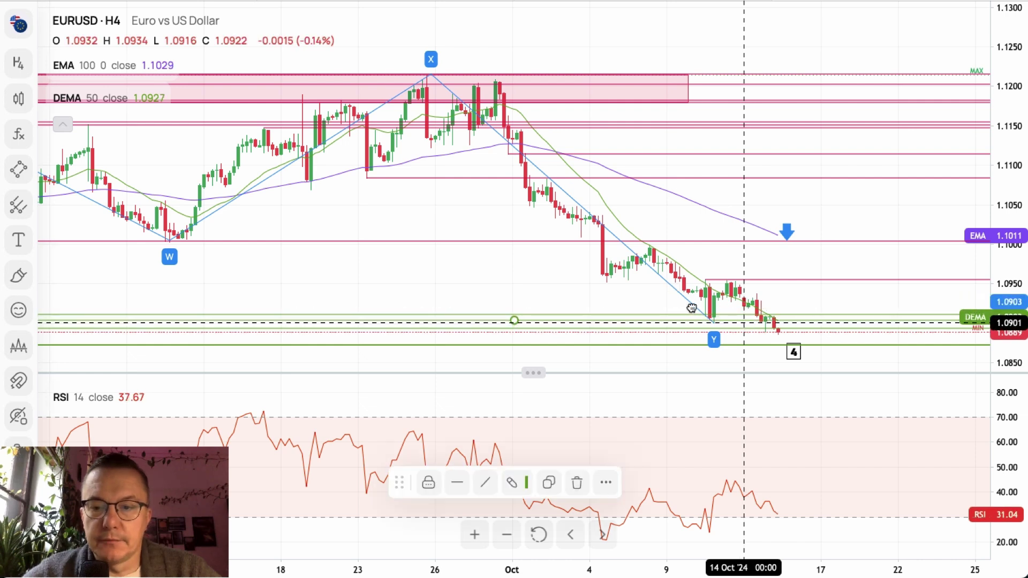
{"action": "left_click", "coordinate": [781, 366]}
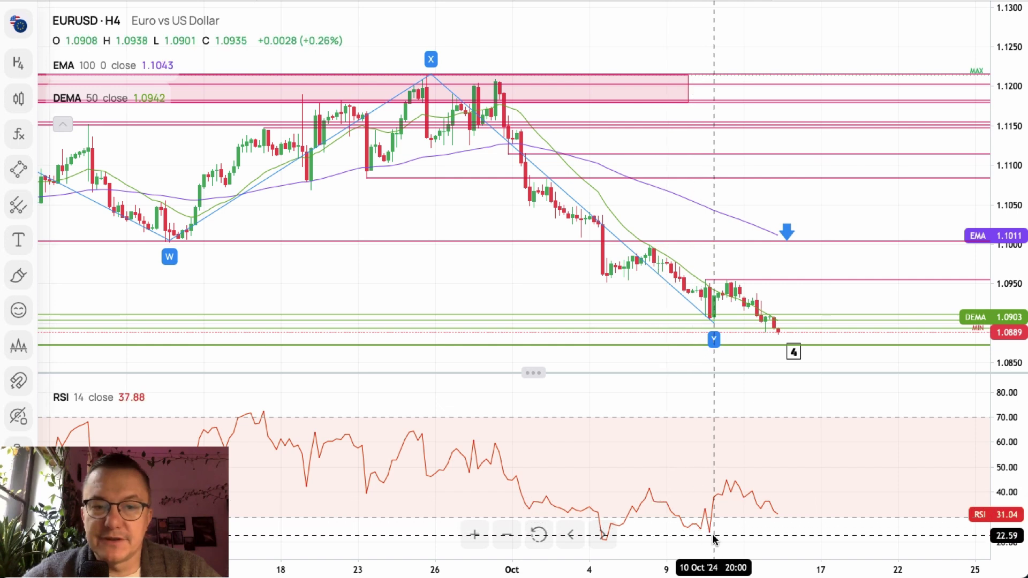
- Place the boxed 4 label directly beneath wave label Y, at about 1.0871 on 10 Oct '24
{"action": "left_click", "coordinate": [508, 535]}
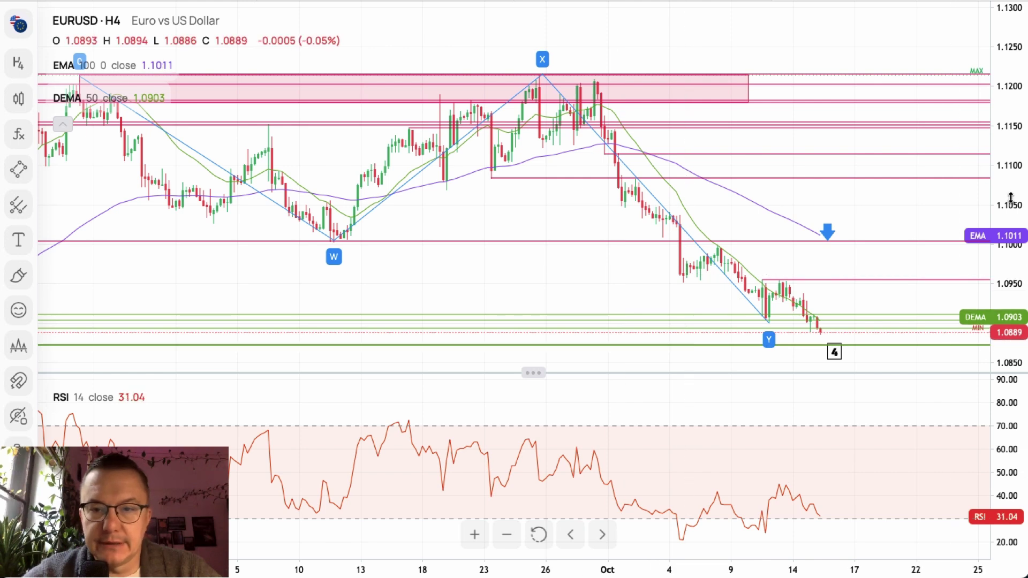
{"action": "left_click_drag", "start_coordinate": [1012, 199], "coordinate": [1011, 187]}
{"action": "left_click_drag", "start_coordinate": [861, 134], "coordinate": [861, 51]}
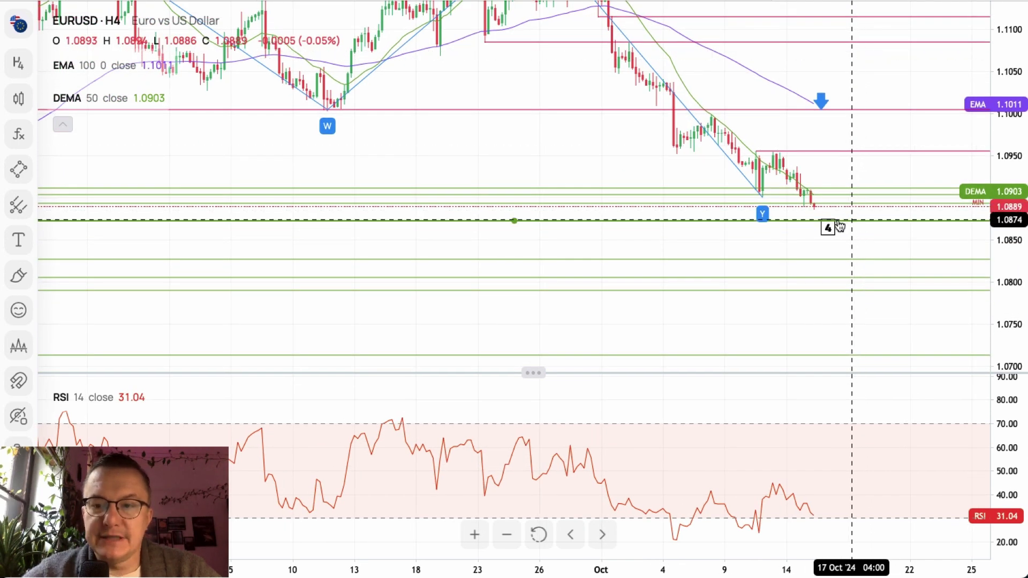
{"action": "left_click_drag", "start_coordinate": [829, 229], "coordinate": [753, 232]}
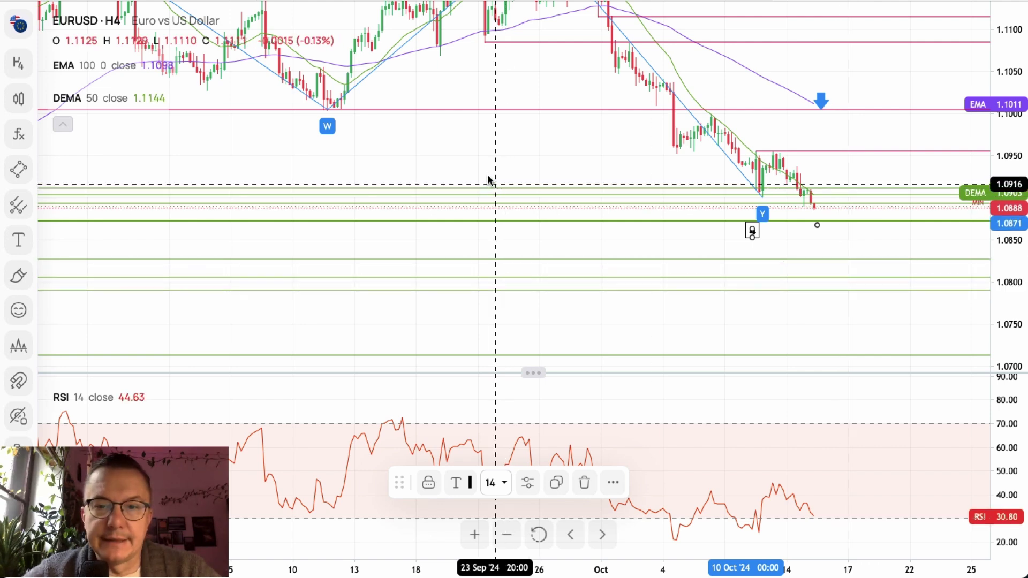
{"action": "left_click", "coordinate": [387, 129]}
- Switch the chart to the GBPUSD market and inspect the latest candles against the blue descending trend lines
{"action": "left_click", "coordinate": [17, 25]}
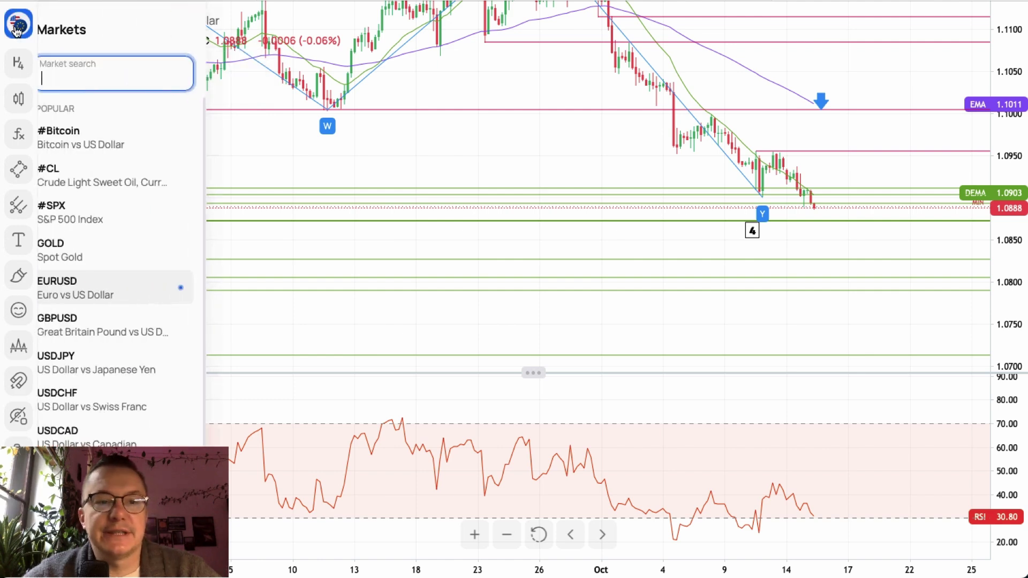
{"action": "left_click", "coordinate": [136, 332]}
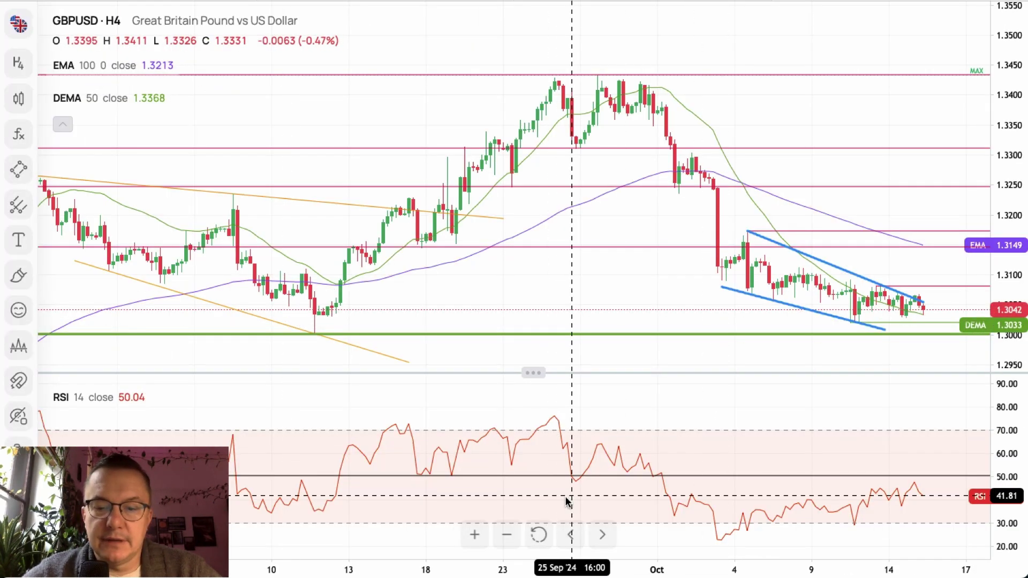
{"action": "left_click", "coordinate": [474, 535]}
{"action": "left_click", "coordinate": [473, 534]}
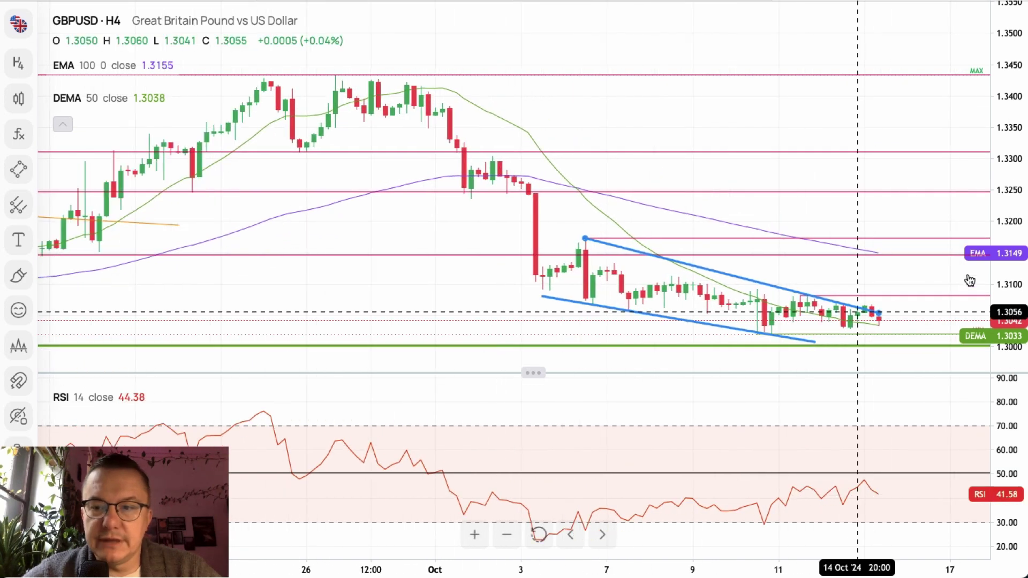
{"action": "left_click_drag", "start_coordinate": [1012, 152], "coordinate": [776, 39]}
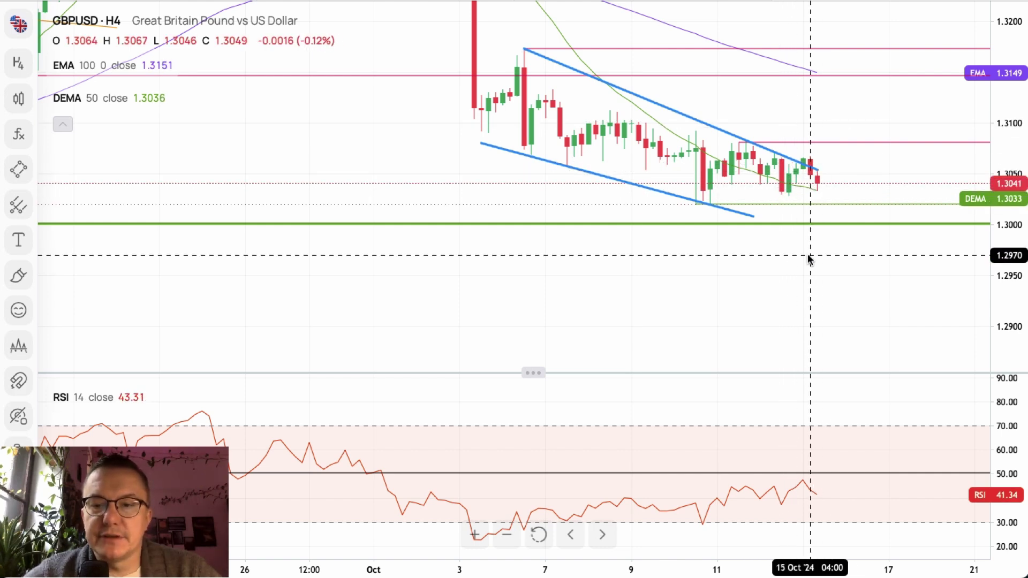
{"action": "left_click_drag", "start_coordinate": [809, 259], "coordinate": [797, 390]}
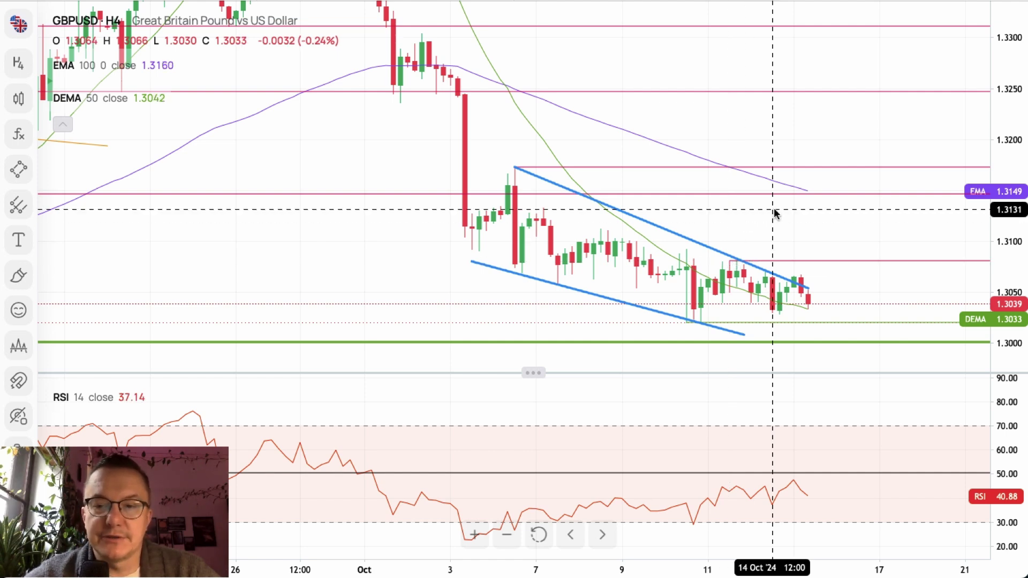
{"action": "left_click_drag", "start_coordinate": [776, 211], "coordinate": [693, 232]}
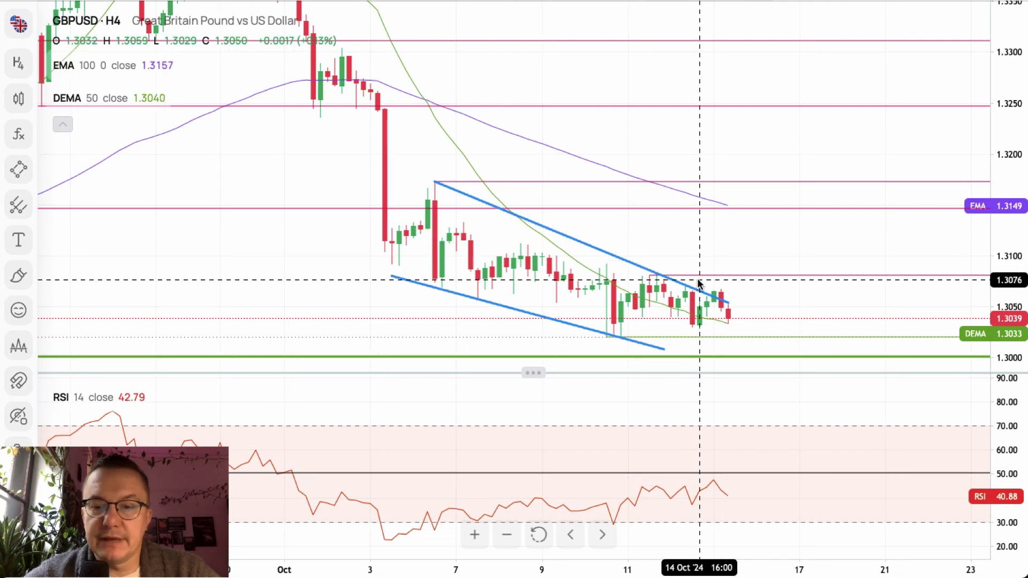
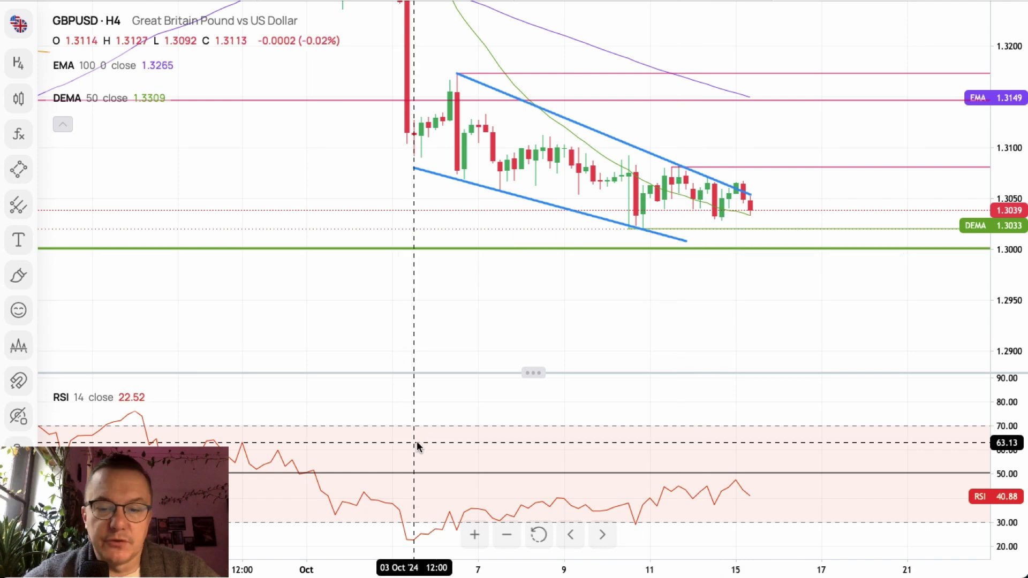
- Examine the wider GBPUSD price history since August, comparing the September low with the thick green support line near 1.3000
{"action": "left_click", "coordinate": [507, 535]}
{"action": "left_click", "coordinate": [508, 535]}
{"action": "left_click", "coordinate": [507, 536]}
{"action": "left_click_drag", "start_coordinate": [1016, 138], "coordinate": [1014, 246]}
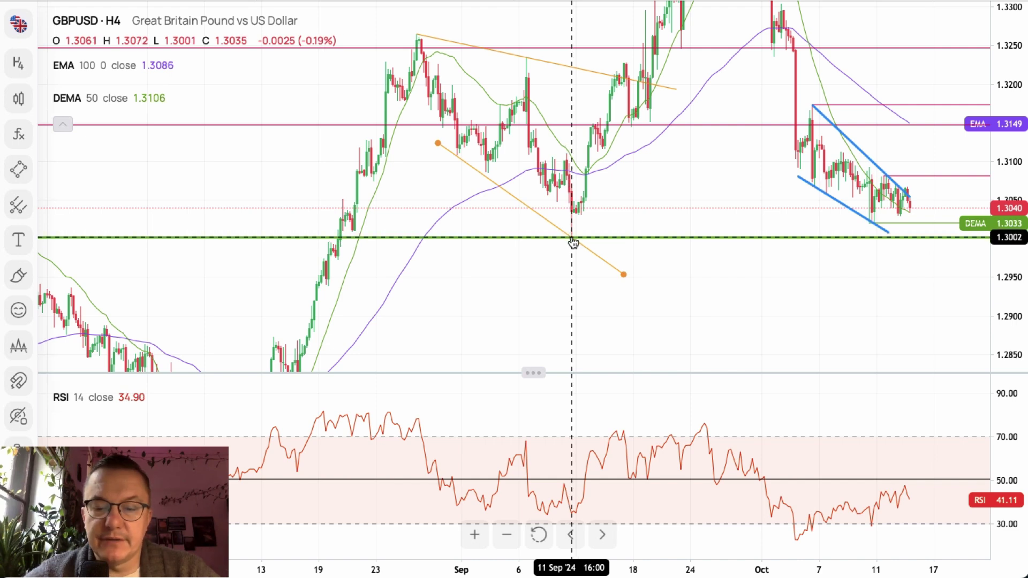
{"action": "left_click_drag", "start_coordinate": [684, 170], "coordinate": [583, 294]}
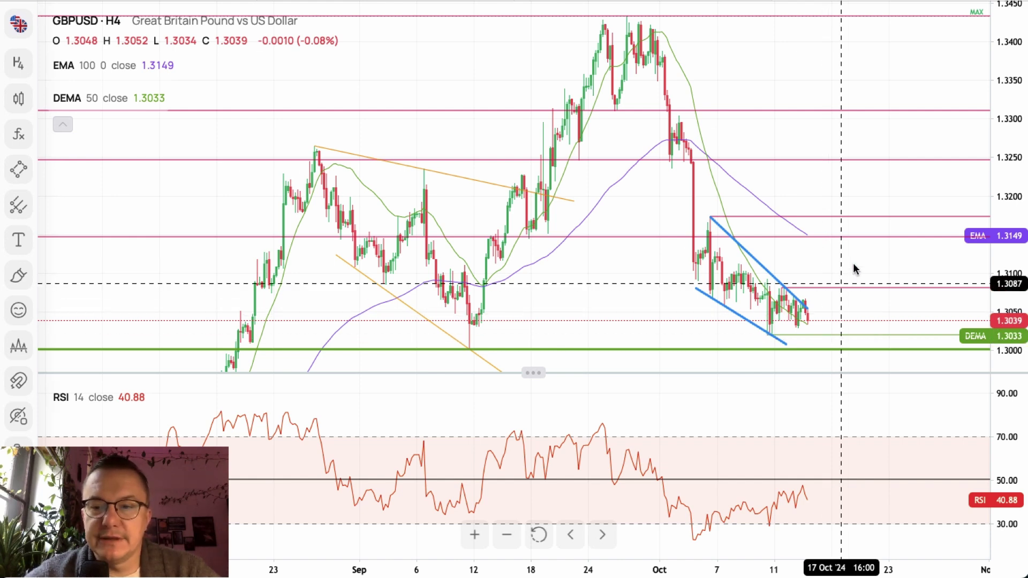
{"action": "left_click_drag", "start_coordinate": [856, 262], "coordinate": [824, 236]}
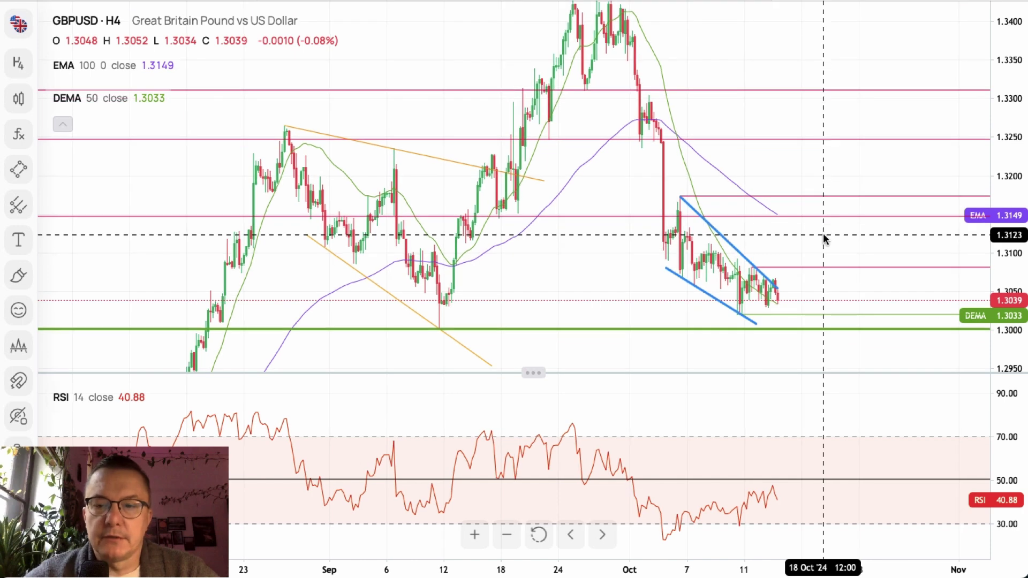
{"action": "left_click", "coordinate": [443, 335]}
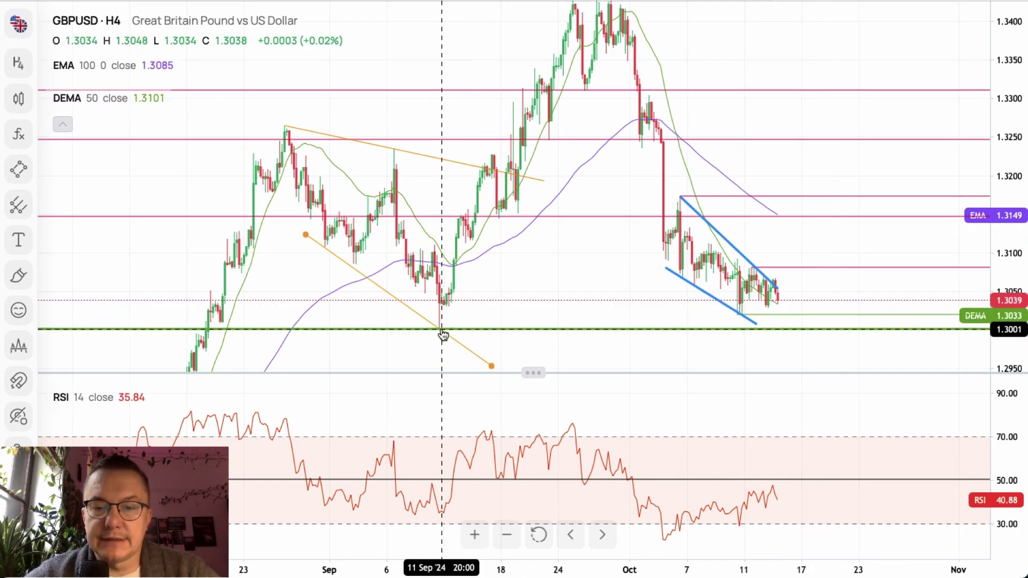
- Draw a trend line from the 11 Sep '24 low at about 1.3002 beneath the October low, ending at about 1.3034 on 29 Oct
{"action": "left_click", "coordinate": [152, 209]}
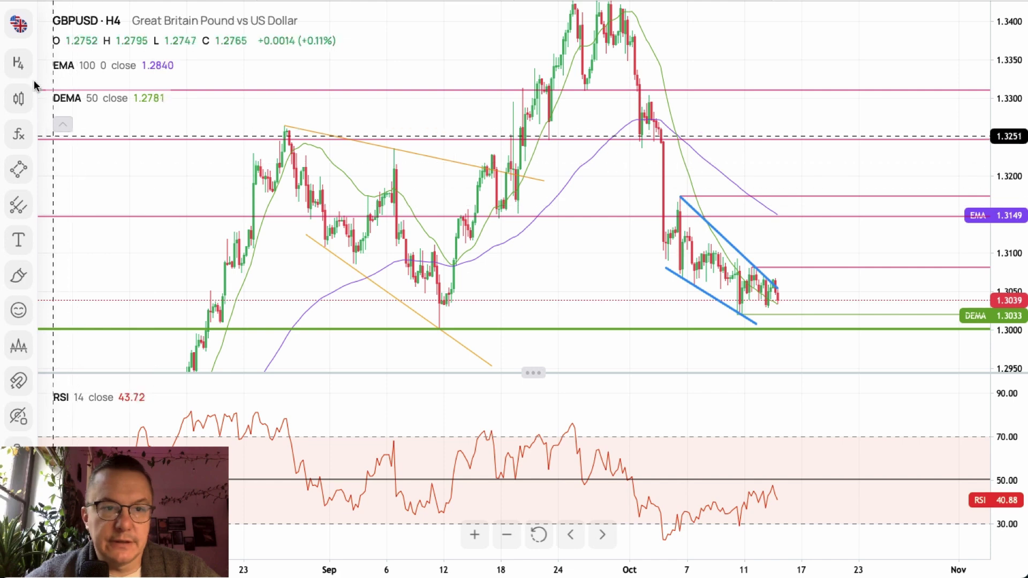
{"action": "left_click", "coordinate": [18, 169]}
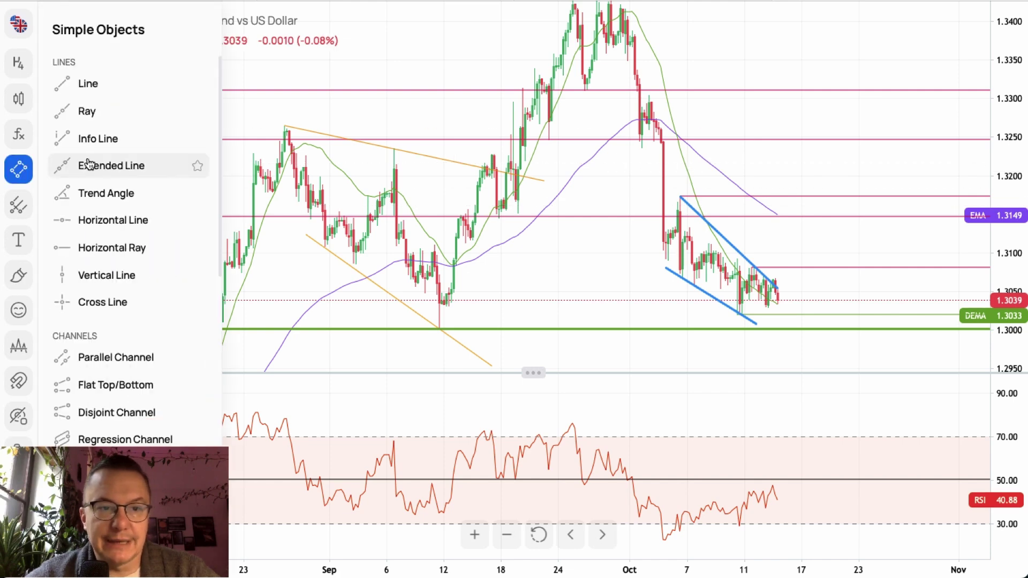
{"action": "left_click", "coordinate": [95, 92]}
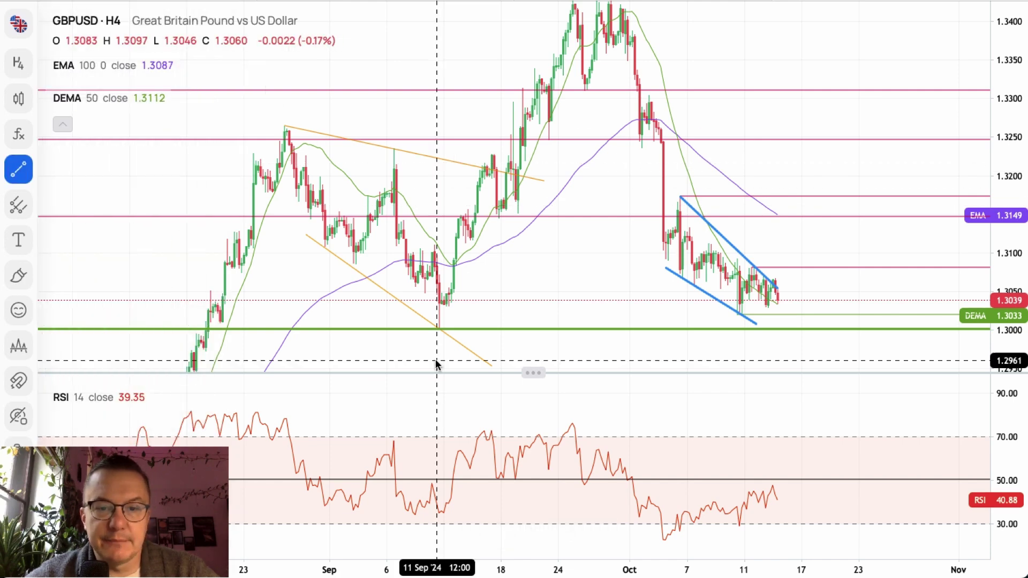
{"action": "left_click", "coordinate": [439, 328]}
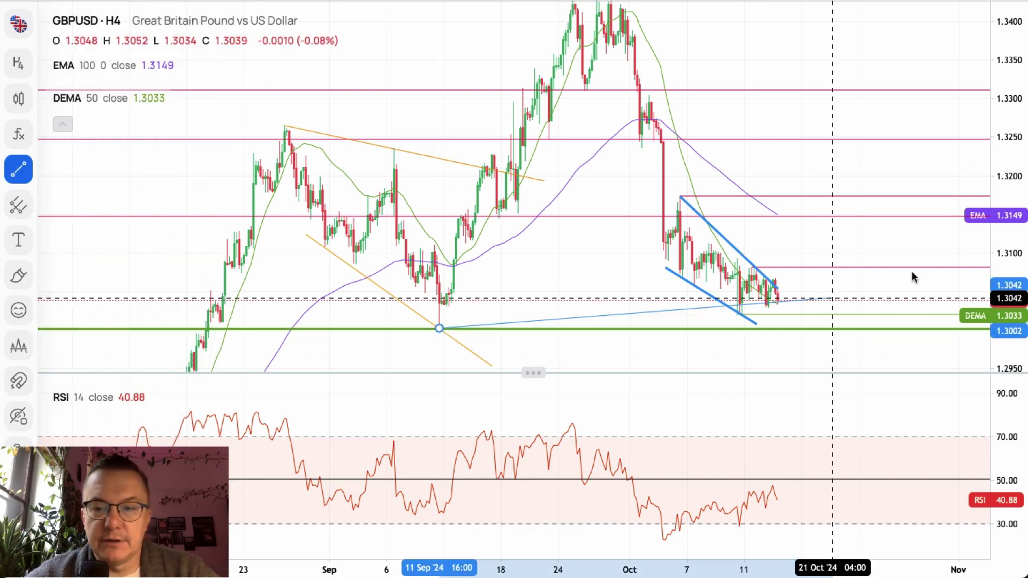
{"action": "left_click", "coordinate": [925, 304]}
- Give the new rising trend line the thickest line width and colour it black
{"action": "left_click", "coordinate": [527, 485]}
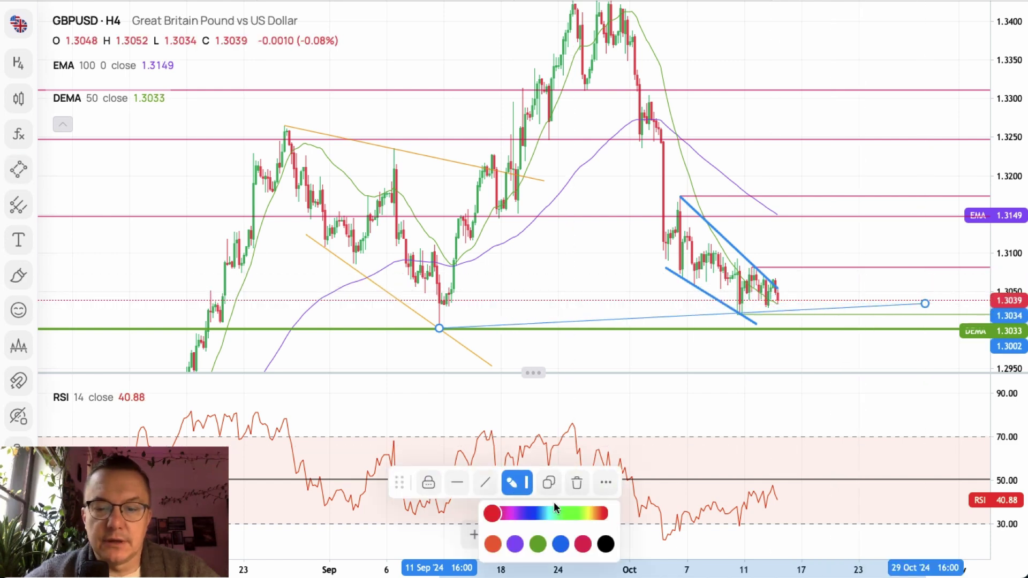
{"action": "left_click", "coordinate": [464, 485]}
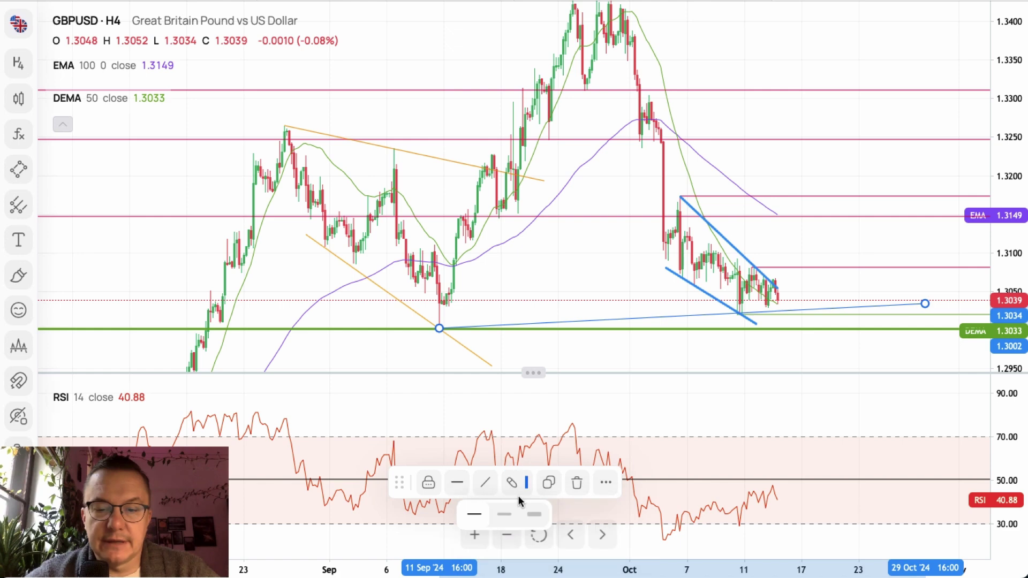
{"action": "left_click", "coordinate": [535, 516]}
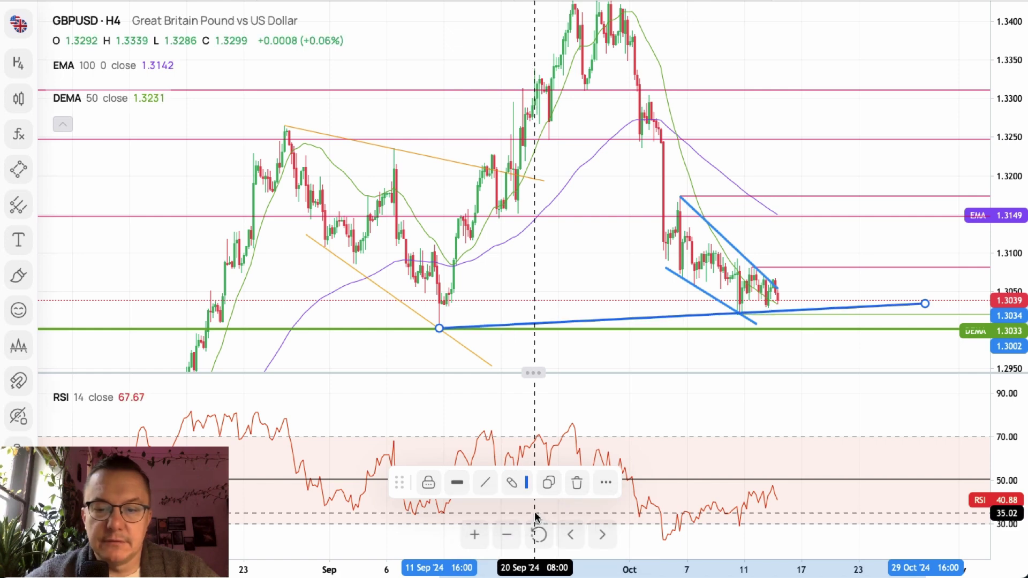
{"action": "left_click", "coordinate": [520, 483]}
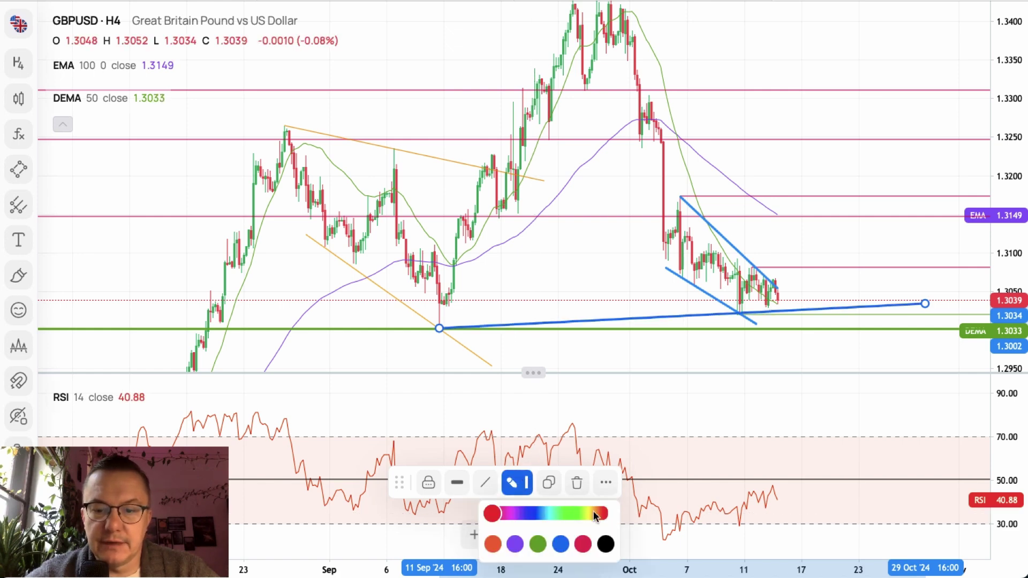
{"action": "left_click", "coordinate": [606, 545]}
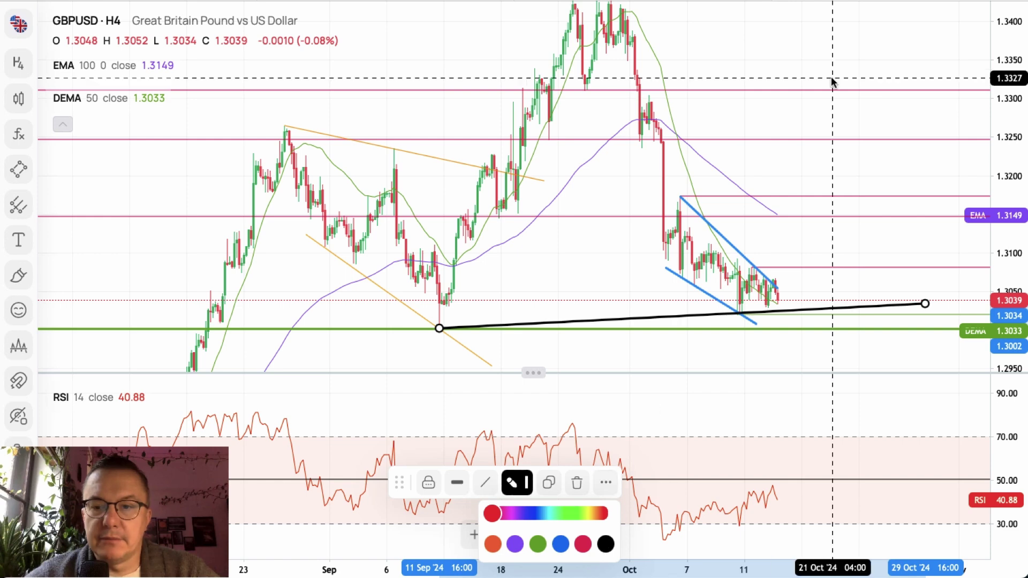
{"action": "left_click", "coordinate": [831, 114]}
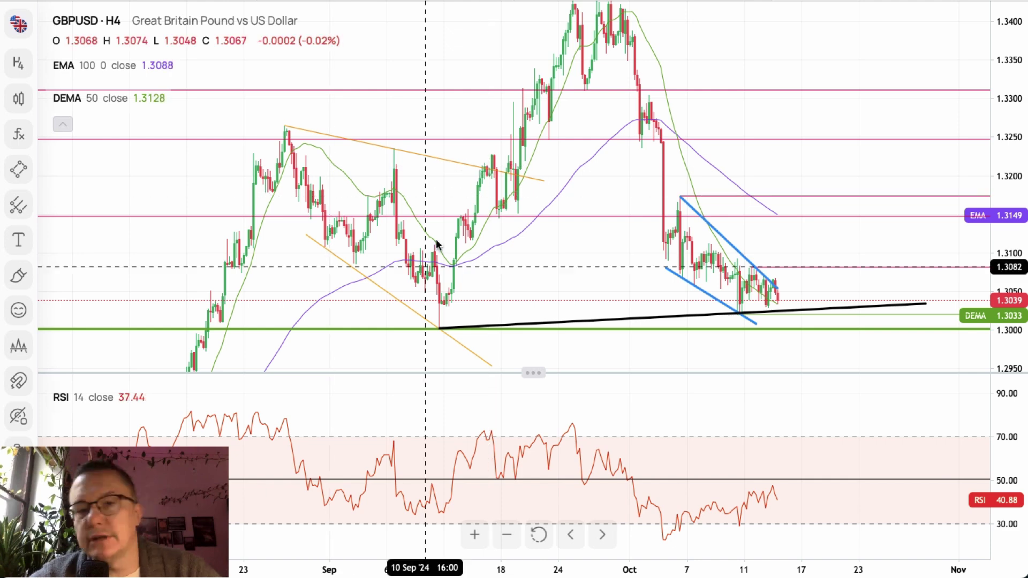
- Switch the chart from GBPUSD to the #CL crude oil market, leaving free space after the latest candles
{"action": "left_click_drag", "start_coordinate": [774, 123], "coordinate": [755, 129]}
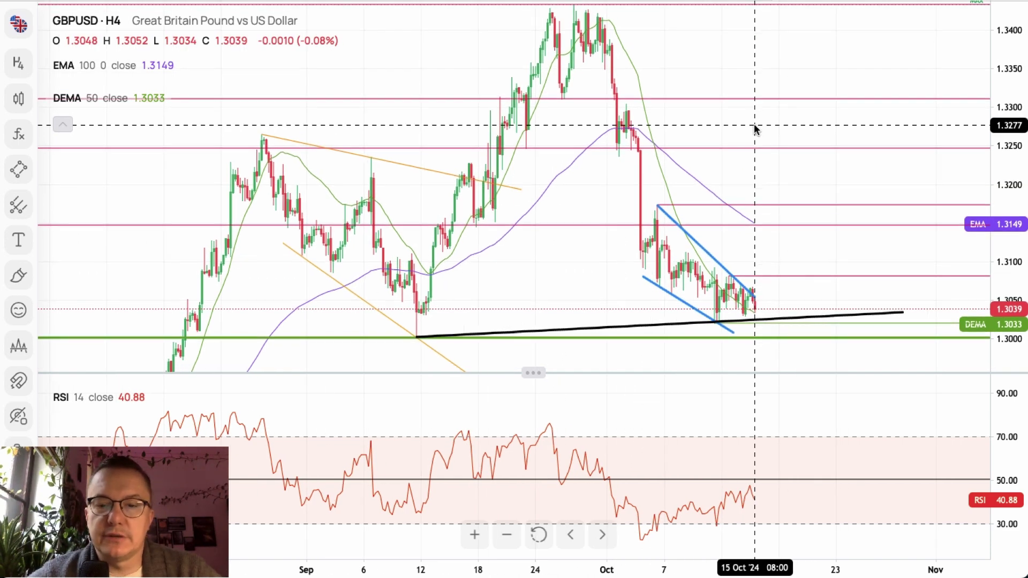
{"action": "left_click", "coordinate": [759, 320]}
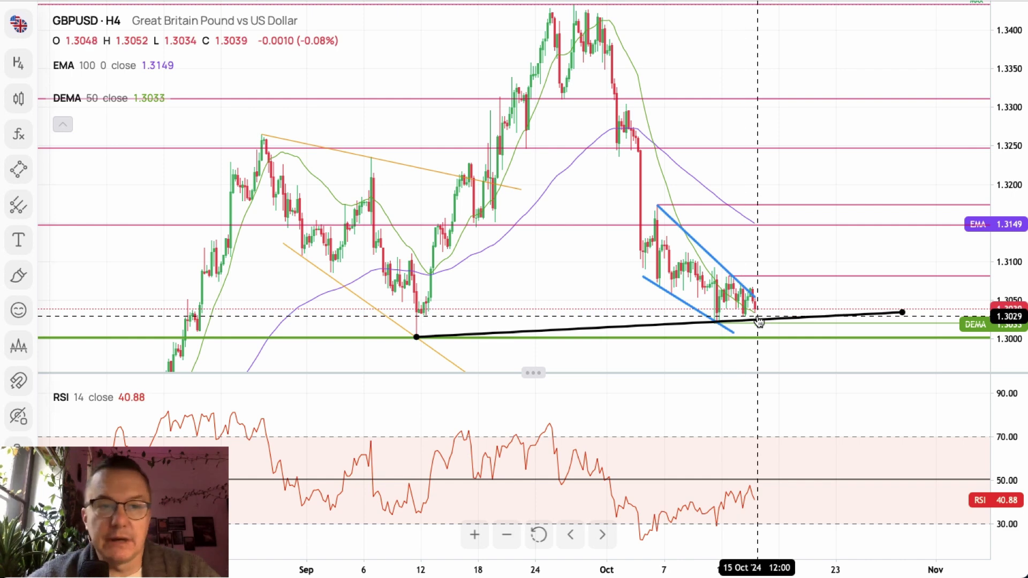
{"action": "left_click", "coordinate": [18, 24]}
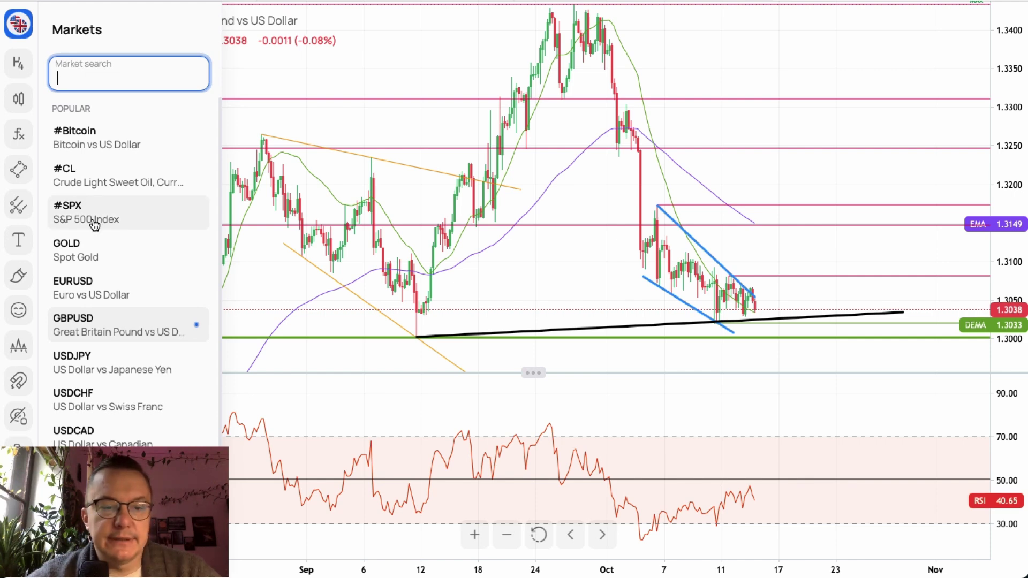
{"action": "left_click", "coordinate": [101, 179]}
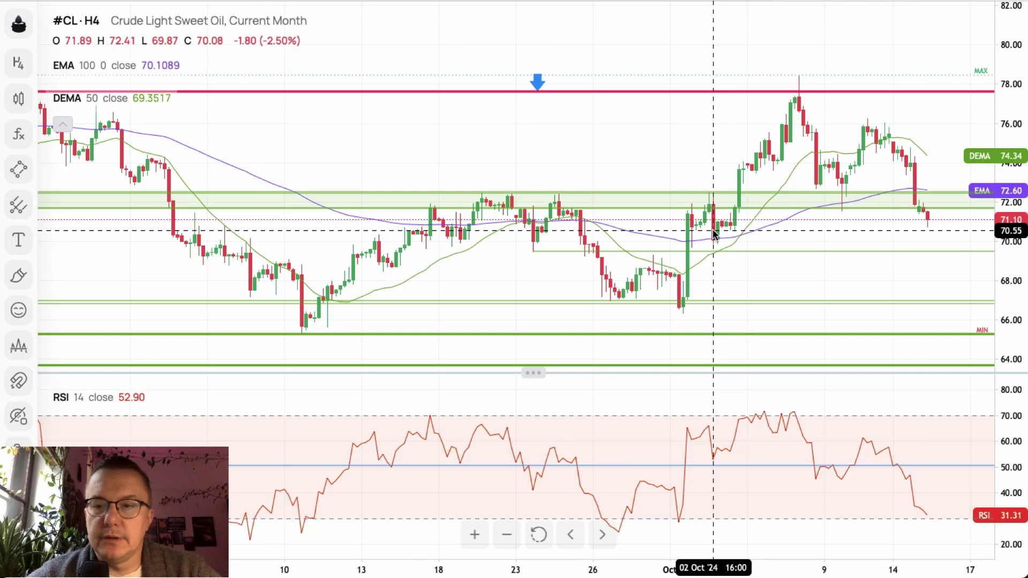
{"action": "left_click_drag", "start_coordinate": [666, 168], "coordinate": [542, 174]}
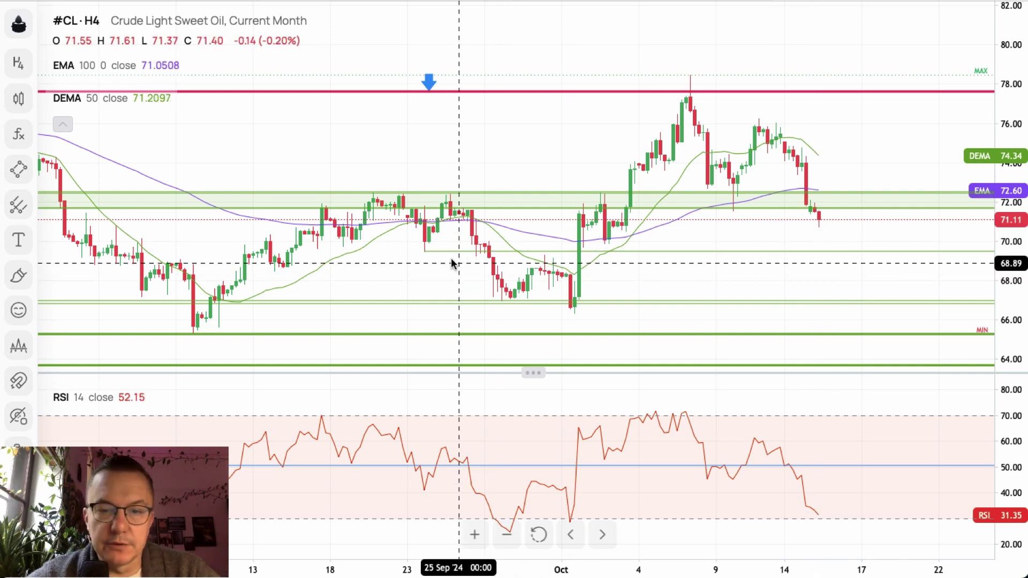
- Enable magnet snapping and move the green horizontal ray from the 23 Sep low to the 2 Oct '24 low at 69.87
{"action": "left_click", "coordinate": [429, 258]}
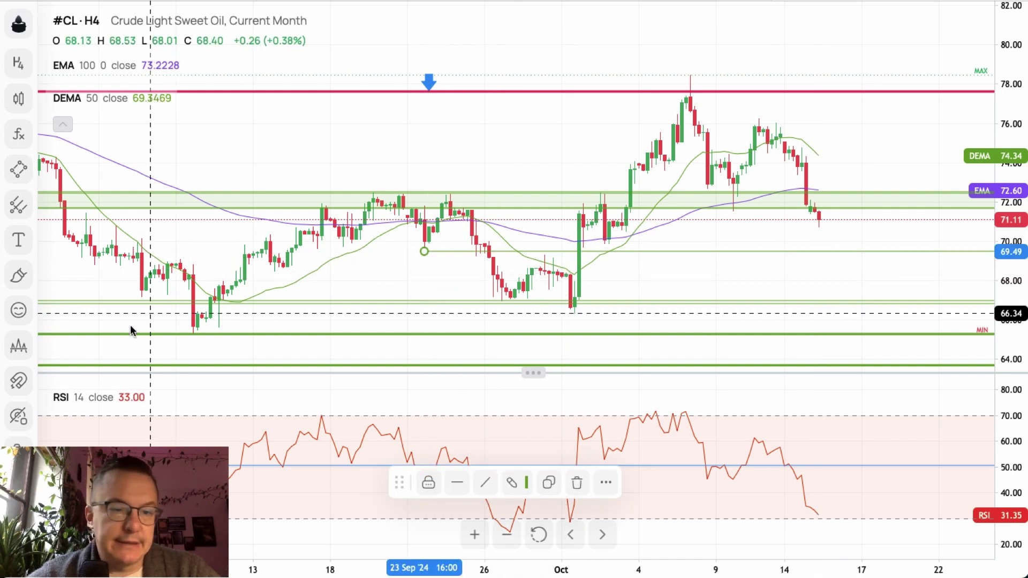
{"action": "left_click", "coordinate": [24, 382]}
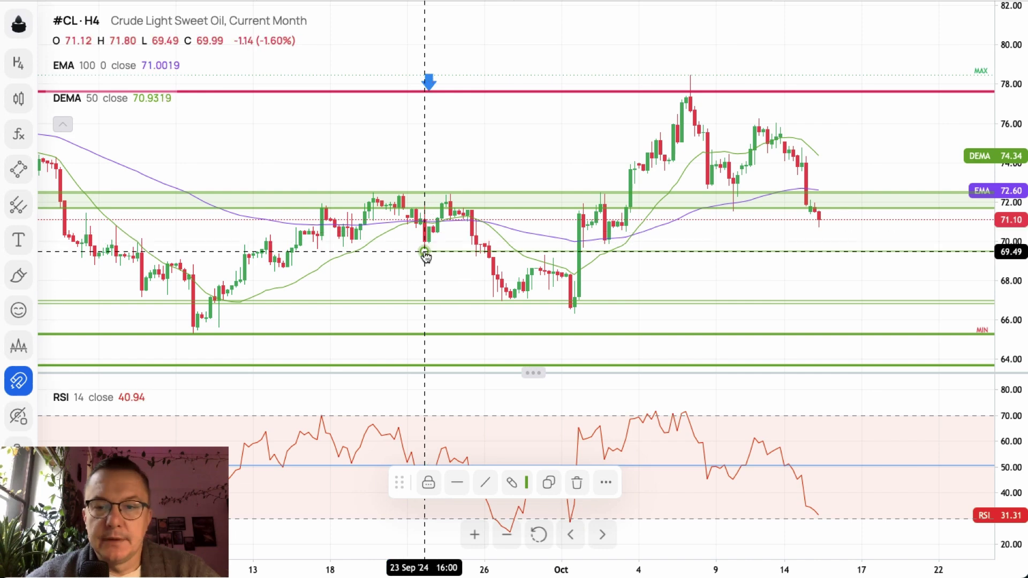
{"action": "key", "text": "Delete"}
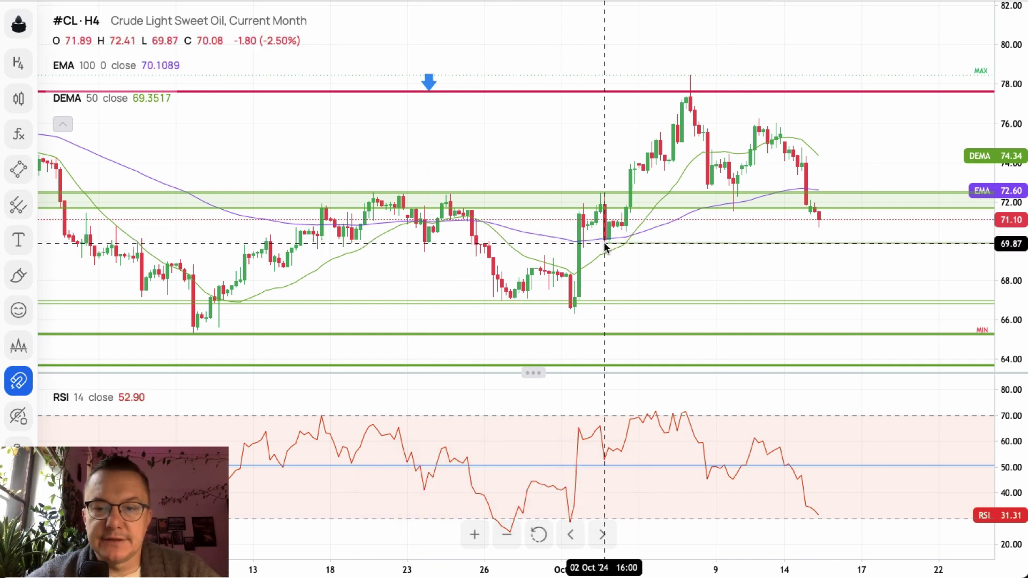
{"action": "left_click", "coordinate": [607, 246]}
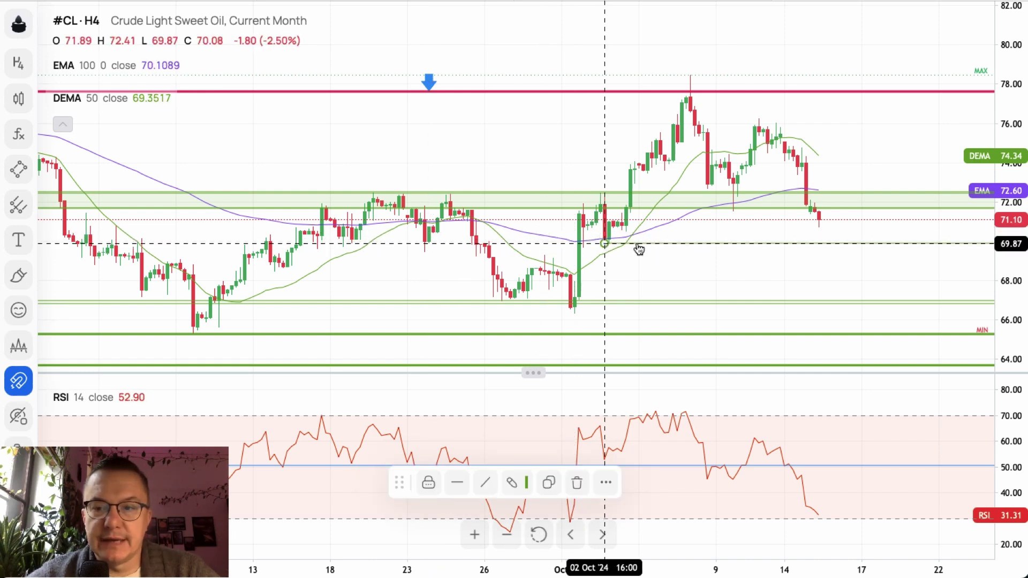
{"action": "left_click", "coordinate": [840, 265]}
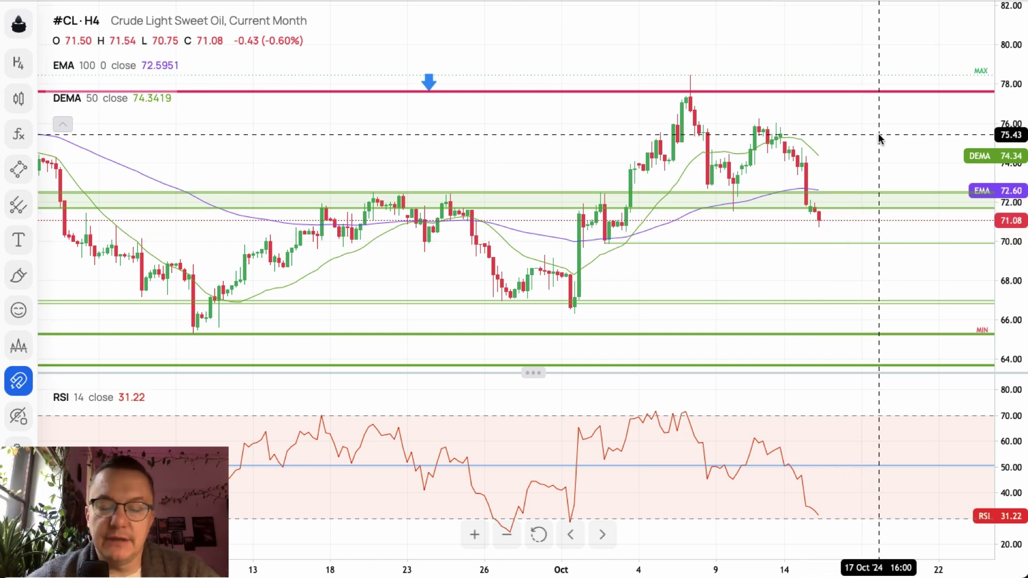
- Draw a descending trend line from the 8 Oct '24 high at 78.45 across the mid-October highs to about 71.40 on 22 Oct
{"action": "left_click", "coordinate": [18, 170]}
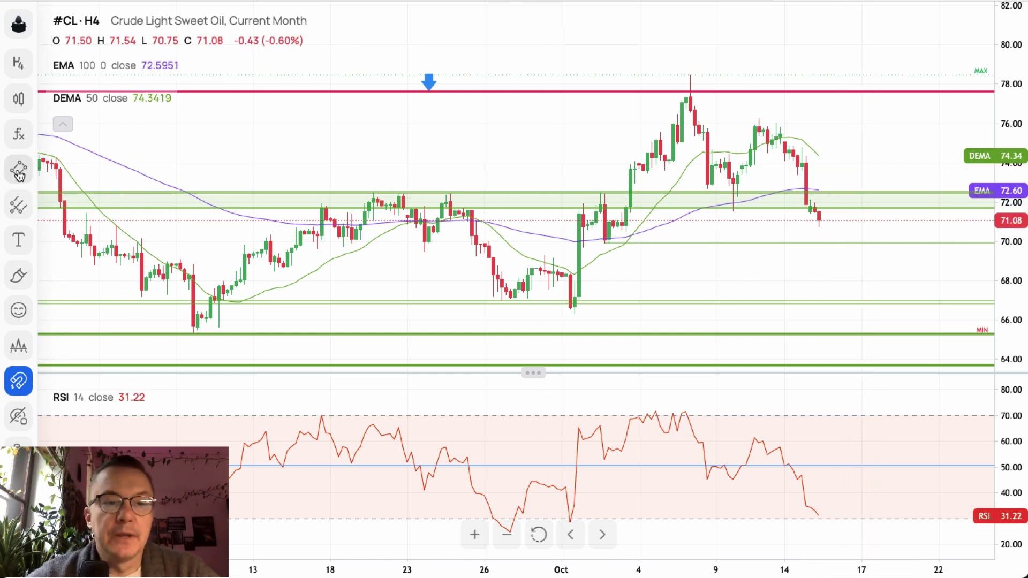
{"action": "left_click", "coordinate": [91, 83]}
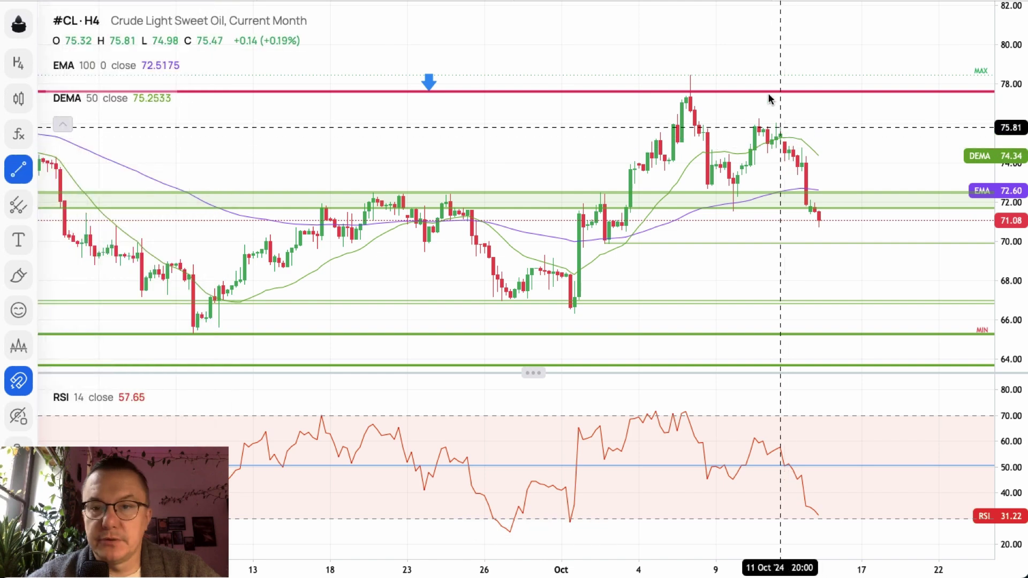
{"action": "left_click", "coordinate": [690, 78]}
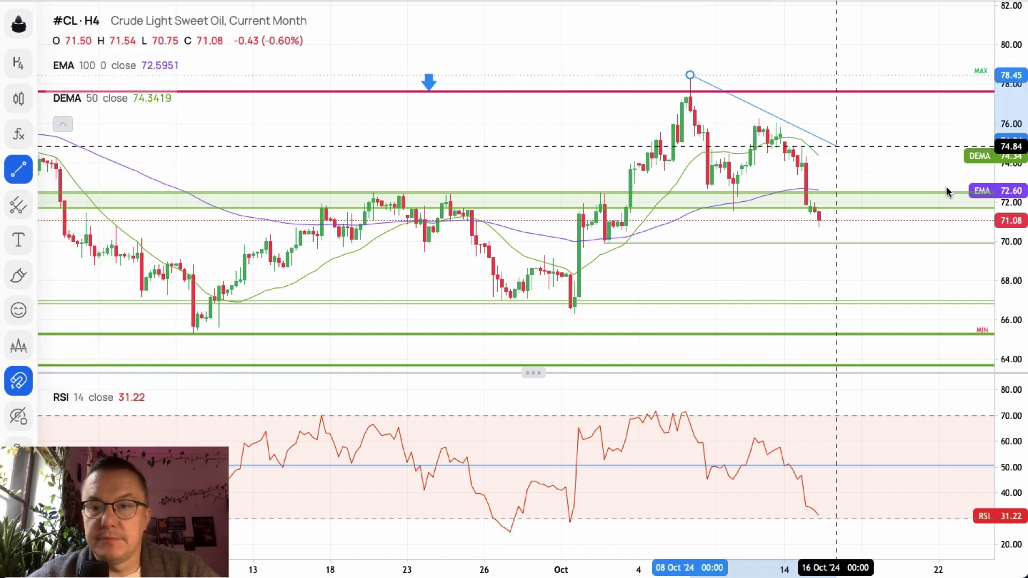
{"action": "left_click", "coordinate": [938, 213]}
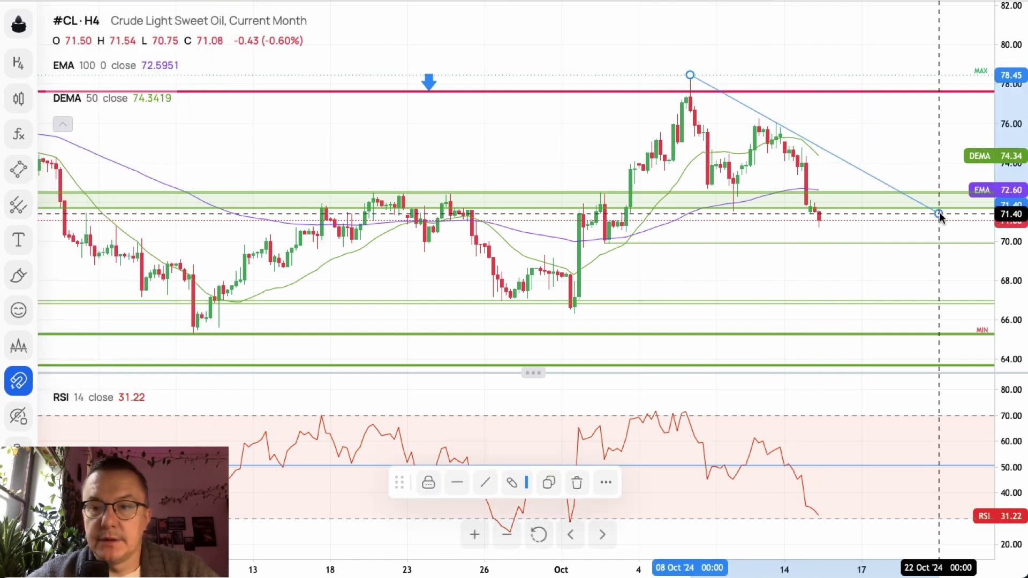
{"action": "left_click", "coordinate": [911, 143]}
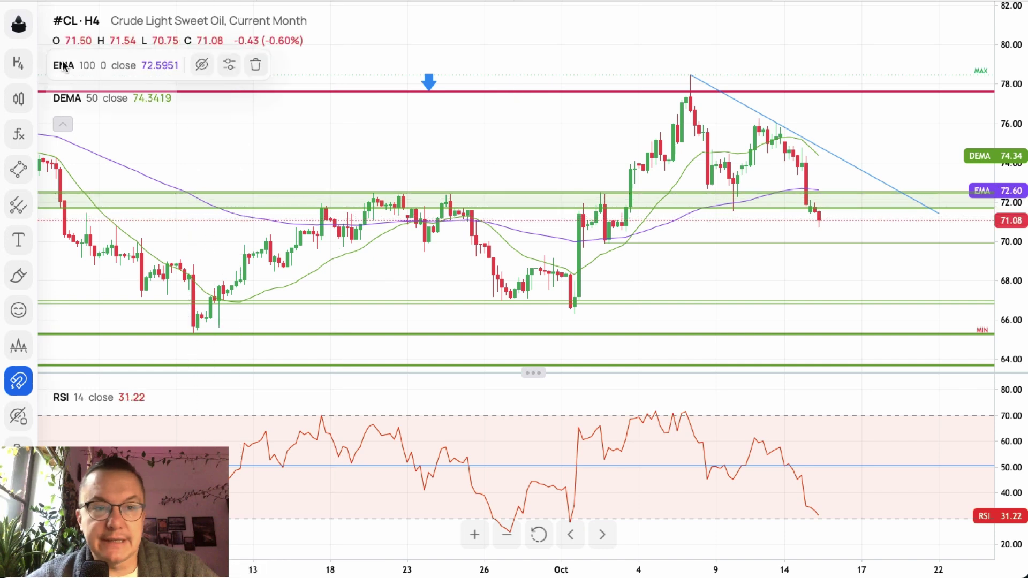
- Switch the chart to the #Bitcoin market and enlarge the recent candles around the breakout above the orange trend line
{"action": "left_click", "coordinate": [18, 24]}
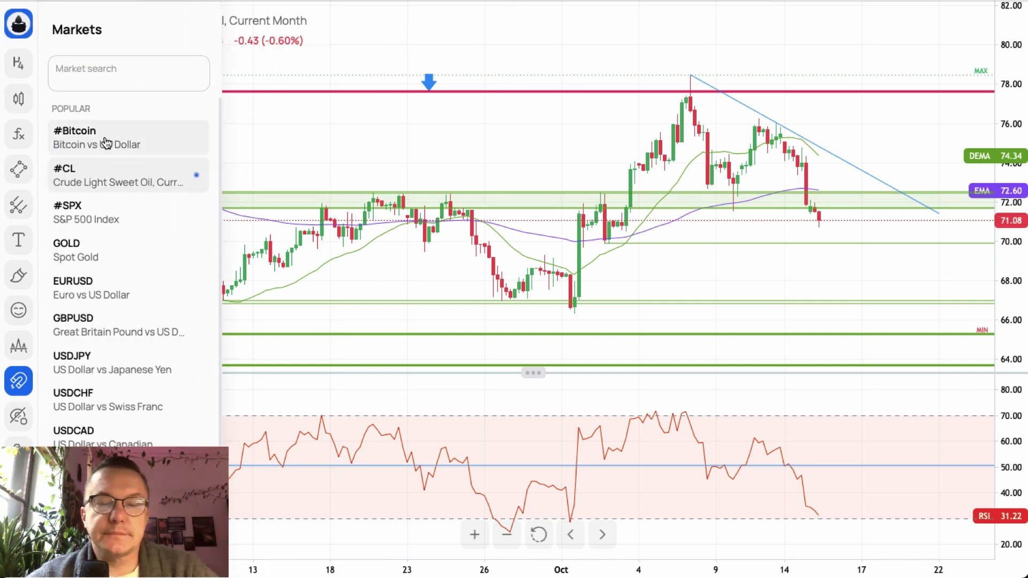
{"action": "left_click", "coordinate": [103, 143]}
{"action": "left_click_drag", "start_coordinate": [744, 69], "coordinate": [595, 92]}
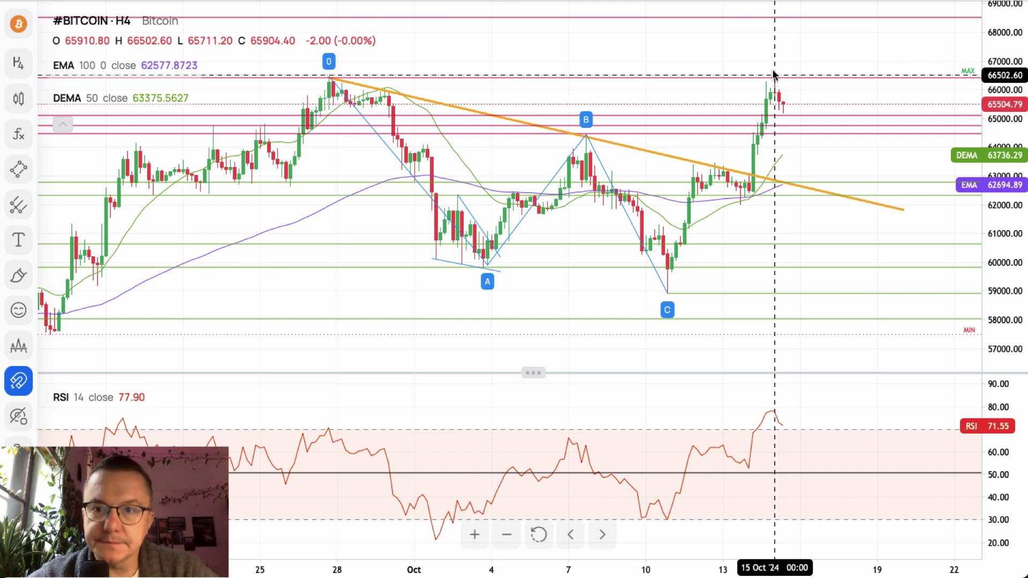
{"action": "left_click", "coordinate": [475, 534]}
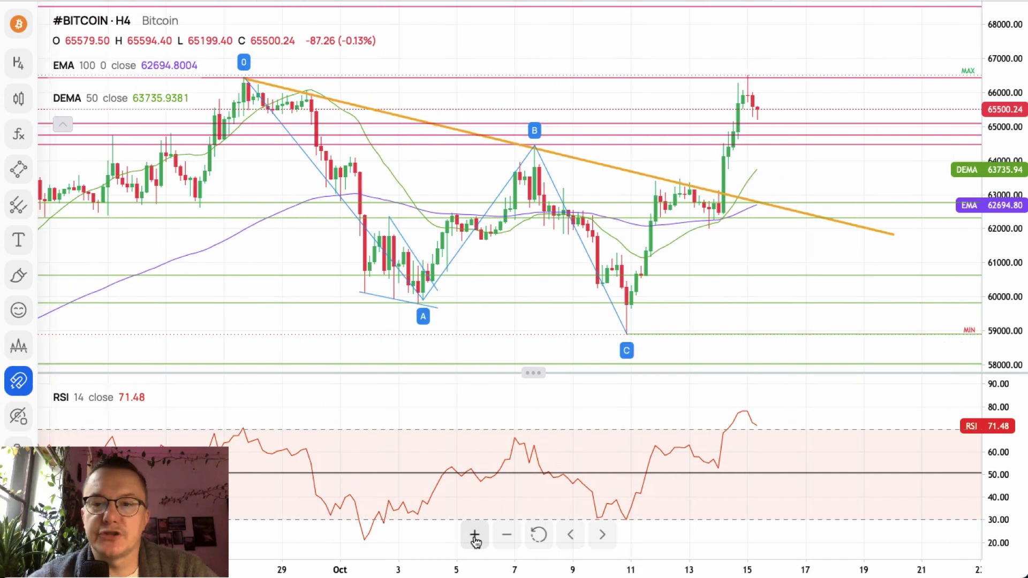
{"action": "left_click", "coordinate": [475, 534]}
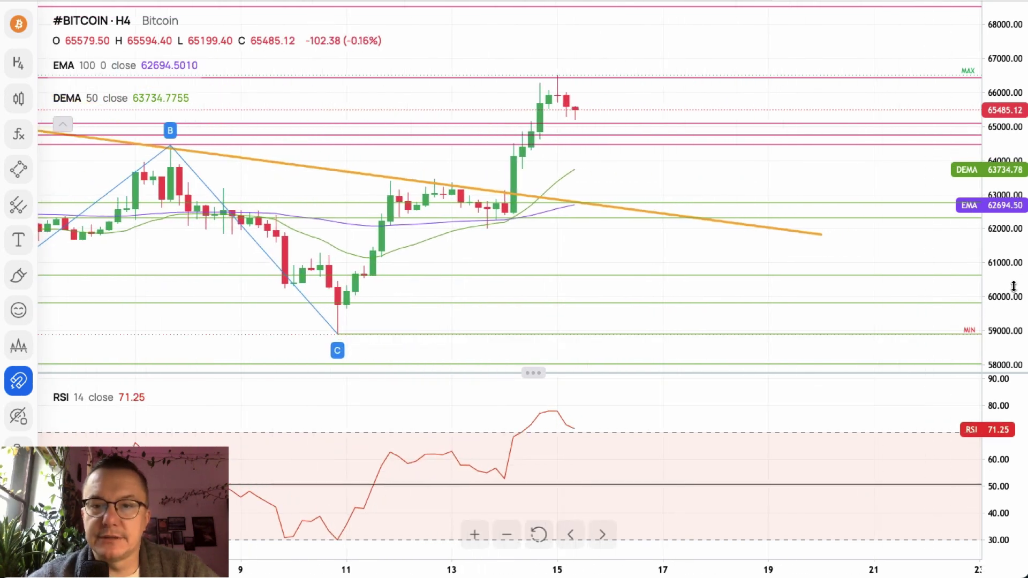
{"action": "left_click_drag", "start_coordinate": [1014, 262], "coordinate": [1013, 239]}
{"action": "scroll", "coordinate": [700, 69], "scroll_direction": "left", "scroll_amount": 3}
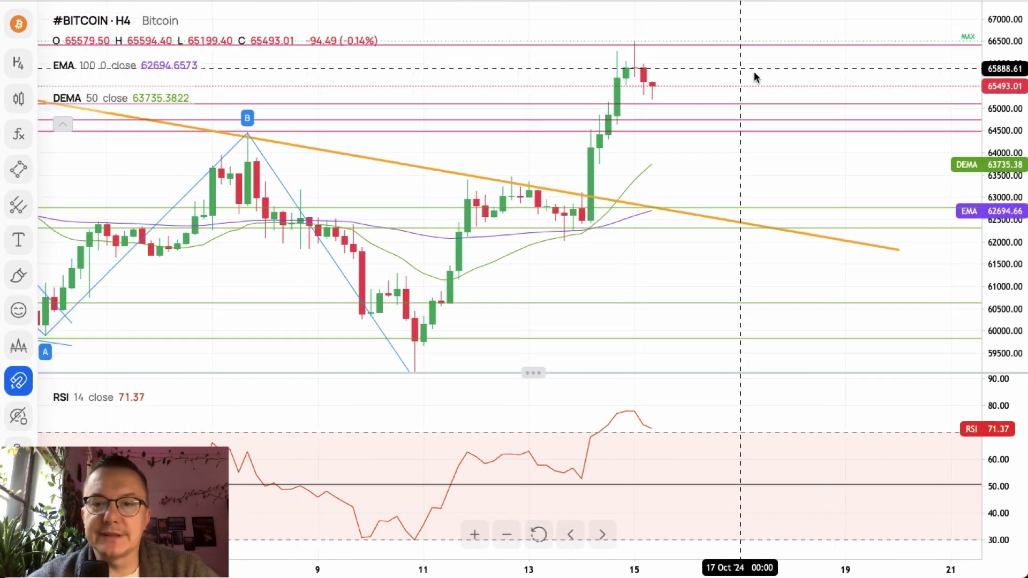
- Recolour the pink horizontal line at 65084.90, just under the latest candles, green
{"action": "left_click", "coordinate": [674, 109]}
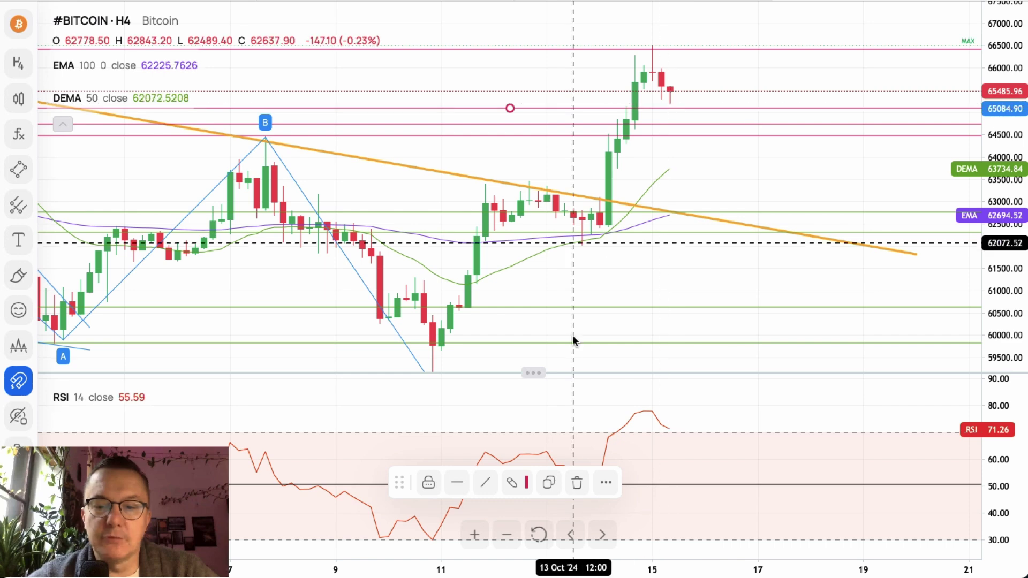
{"action": "left_click", "coordinate": [516, 484]}
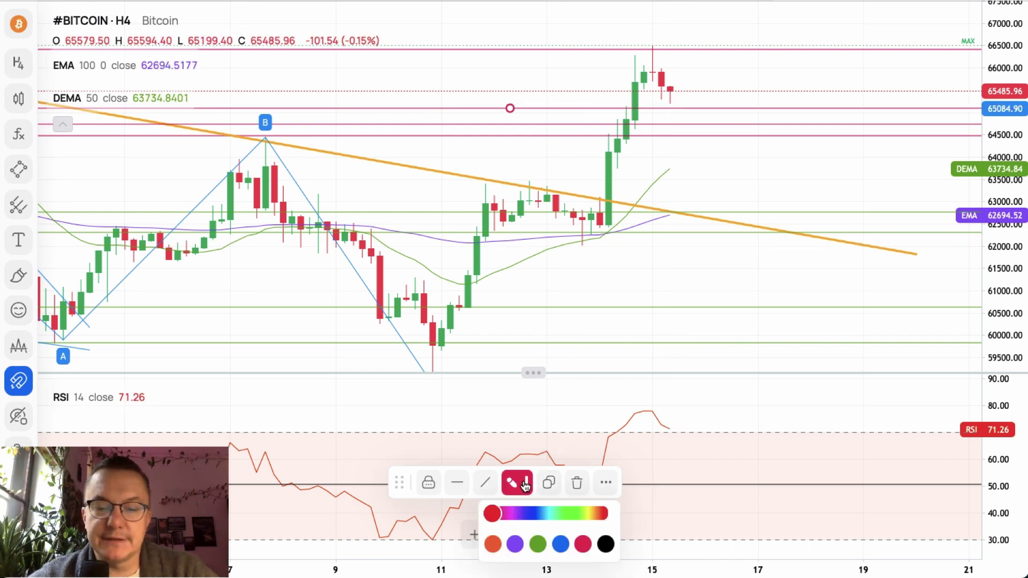
{"action": "left_click", "coordinate": [538, 545]}
{"action": "left_click", "coordinate": [712, 126]}
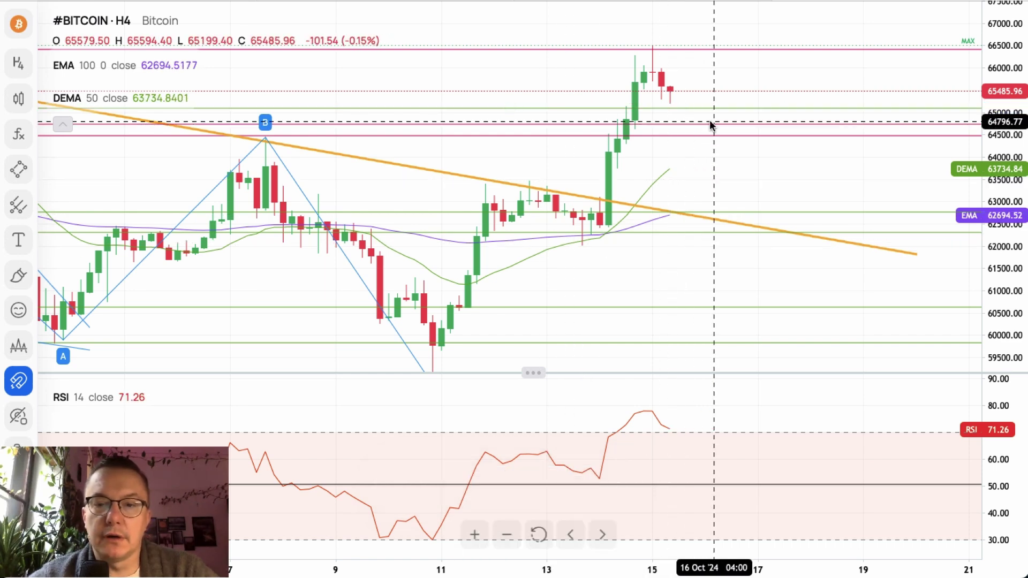
- Change the pink horizontal line at 64734.60 to green as well
{"action": "left_click", "coordinate": [710, 125]}
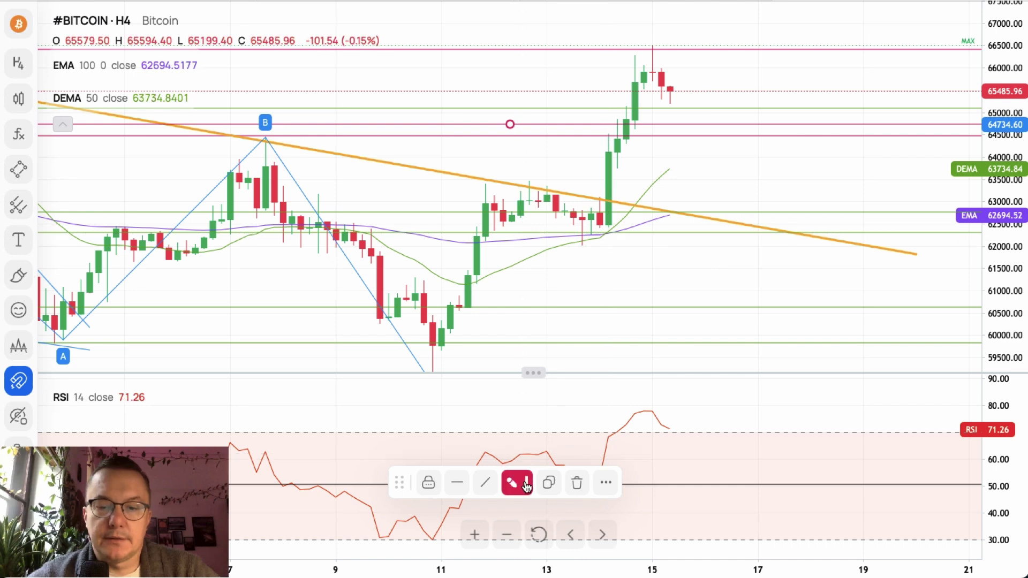
{"action": "left_click", "coordinate": [514, 482]}
{"action": "left_click", "coordinate": [539, 545]}
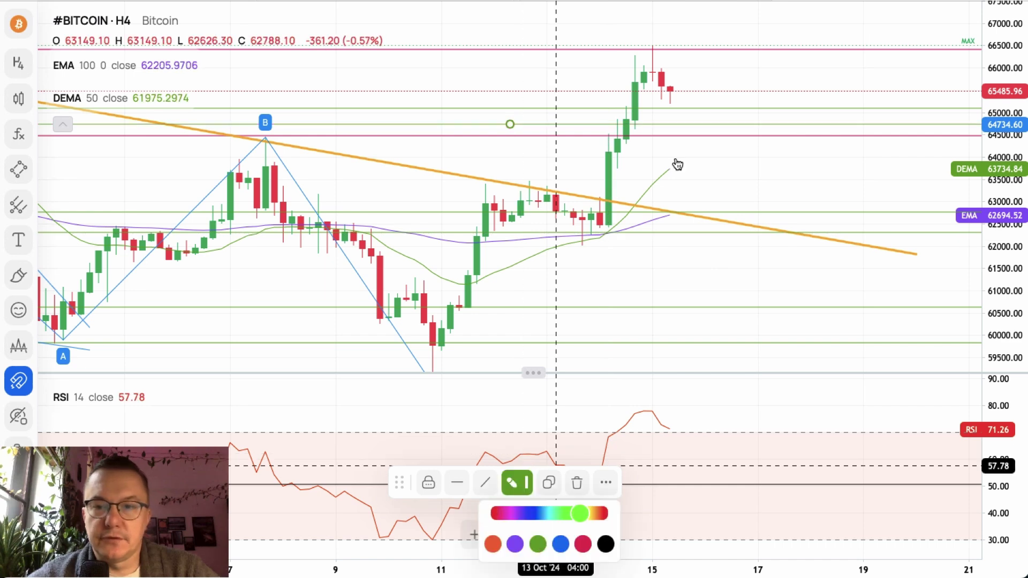
- Recolour the pink horizontal line at 64470.10, level with the wave B peak of early October, green
{"action": "left_click", "coordinate": [687, 136]}
{"action": "left_click", "coordinate": [523, 484]}
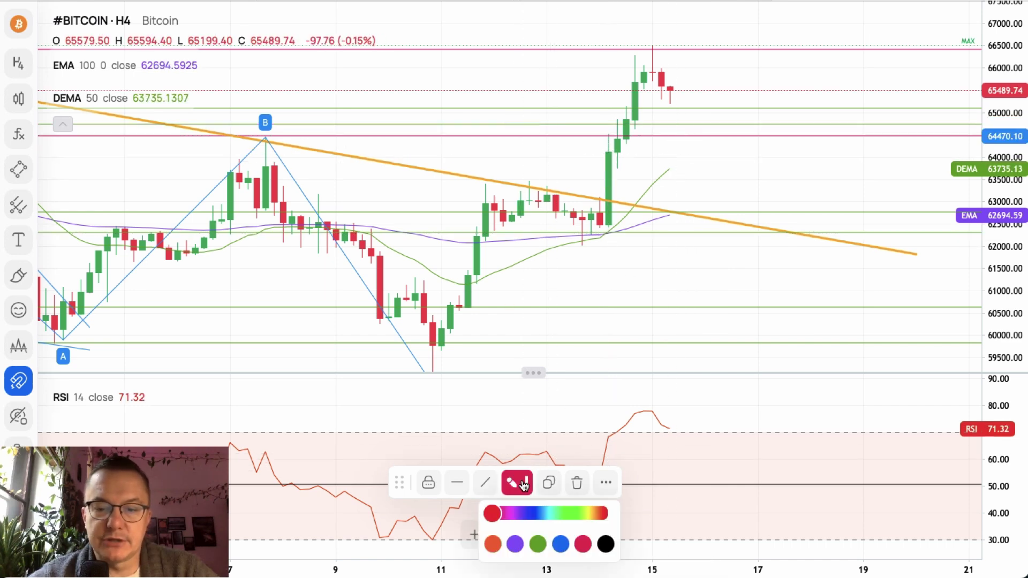
{"action": "left_click", "coordinate": [539, 544]}
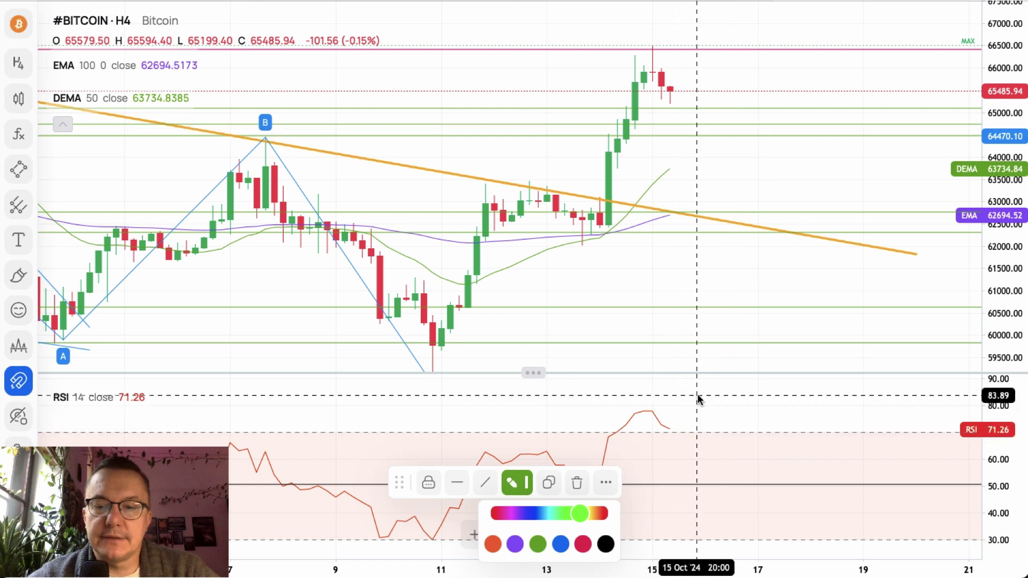
{"action": "left_click", "coordinate": [679, 408]}
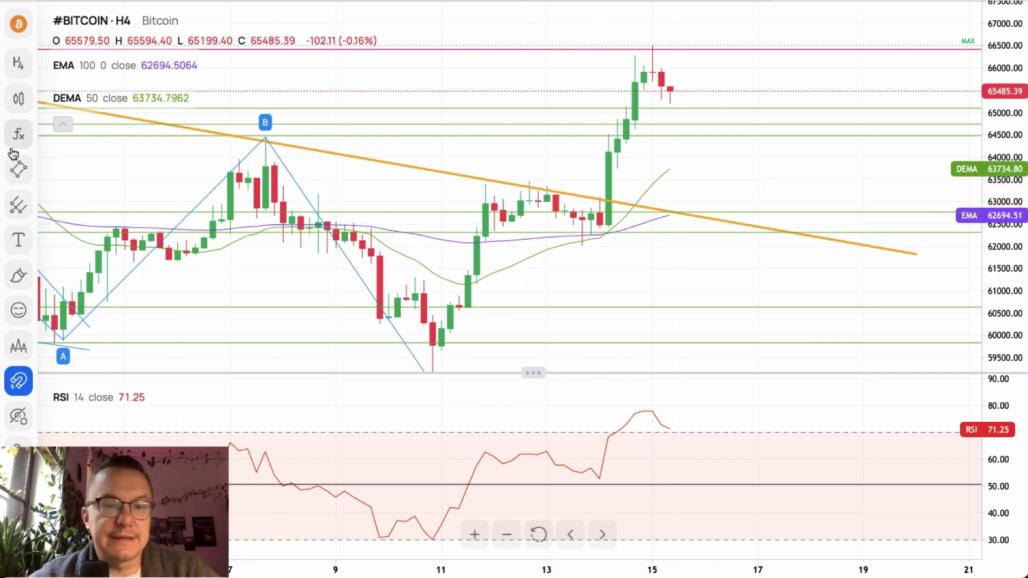
- Draw an Elliott Correction Wave (ABC) from the 10 Oct '24 low through A at 63457.10 and B at 62020.20 to C at 66502.60
{"action": "left_click", "coordinate": [24, 205]}
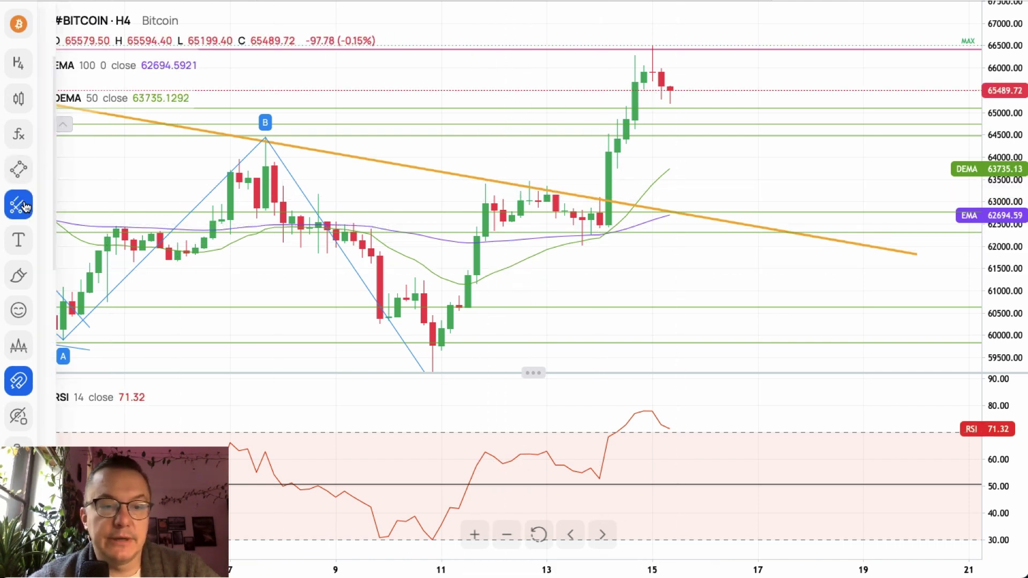
{"action": "scroll", "coordinate": [129, 242], "scroll_direction": "down", "scroll_amount": 5}
{"action": "scroll", "coordinate": [129, 241], "scroll_direction": "up", "scroll_amount": 1}
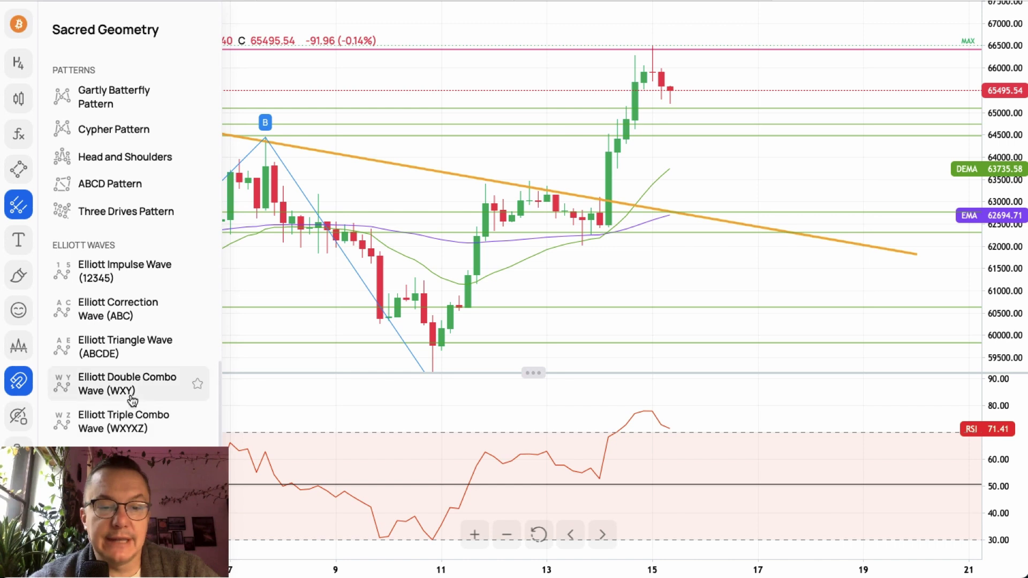
{"action": "left_click", "coordinate": [156, 310]}
{"action": "left_click", "coordinate": [431, 371]}
{"action": "left_click", "coordinate": [528, 181]}
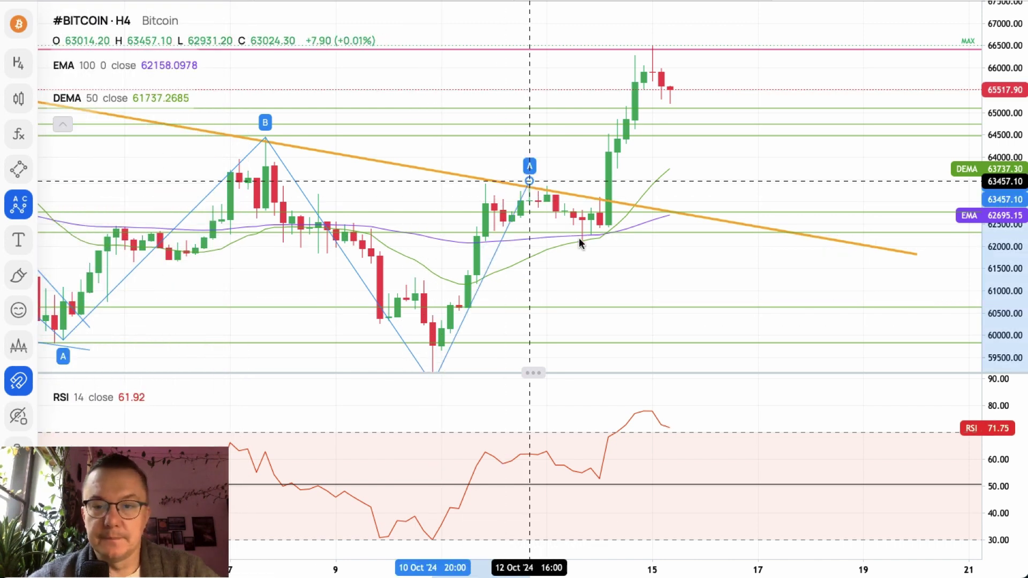
{"action": "left_click", "coordinate": [582, 244]}
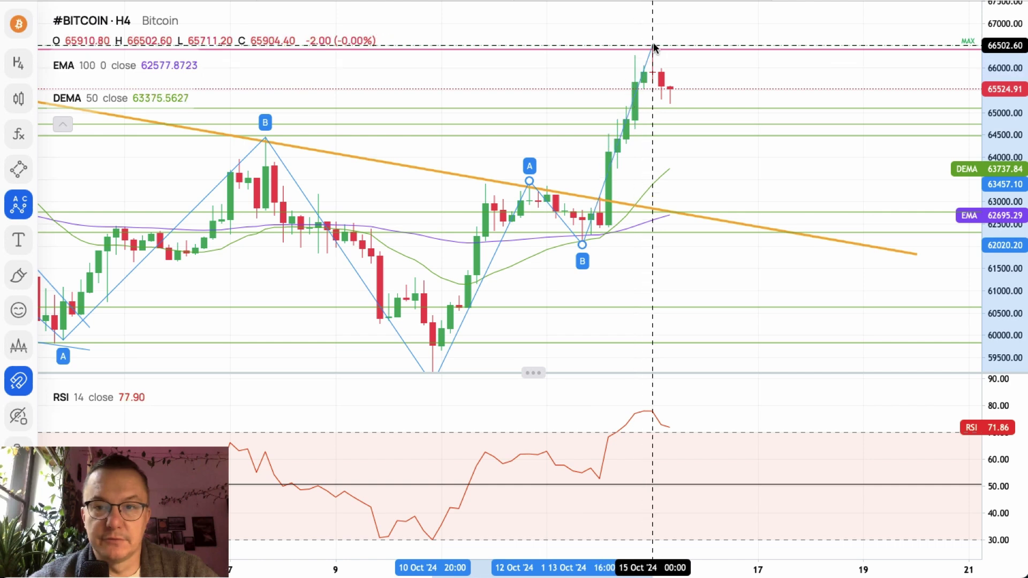
{"action": "left_click", "coordinate": [653, 45]}
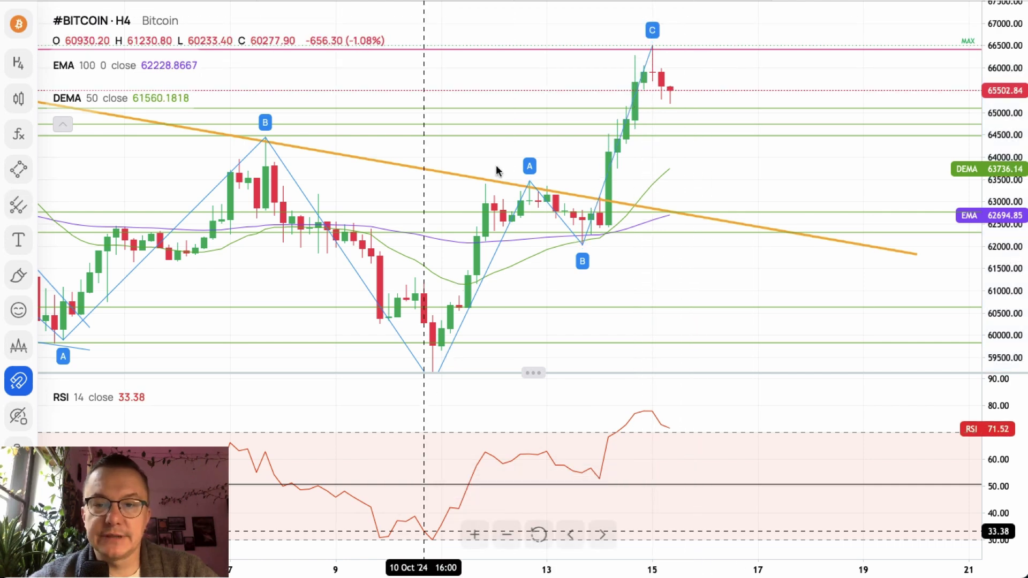
- Examine the new ABC wave against the earlier October correction, the orange trend line and the surrounding horizontal levels
{"action": "left_click", "coordinate": [508, 535]}
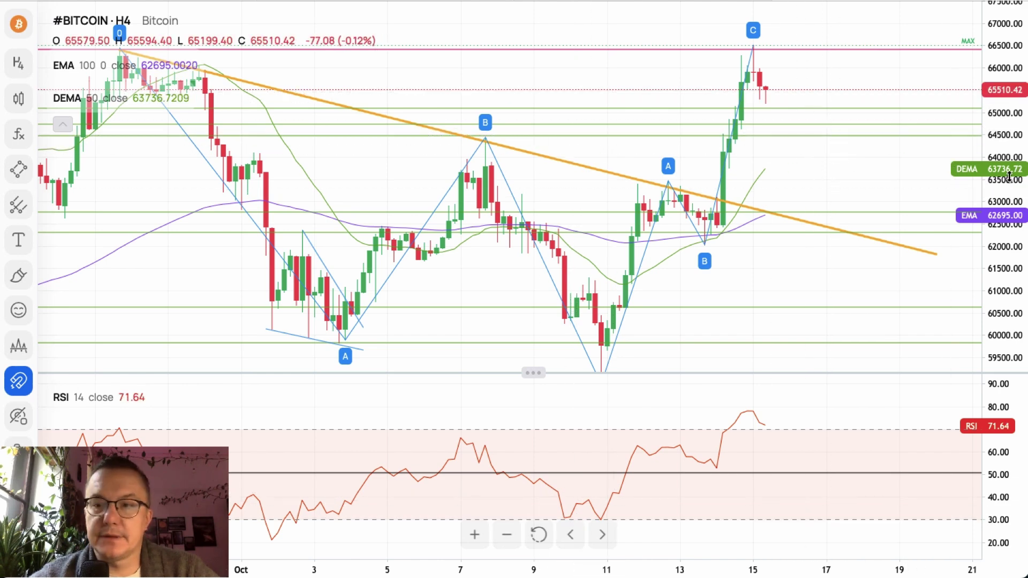
{"action": "left_click_drag", "start_coordinate": [1014, 122], "coordinate": [930, 192]}
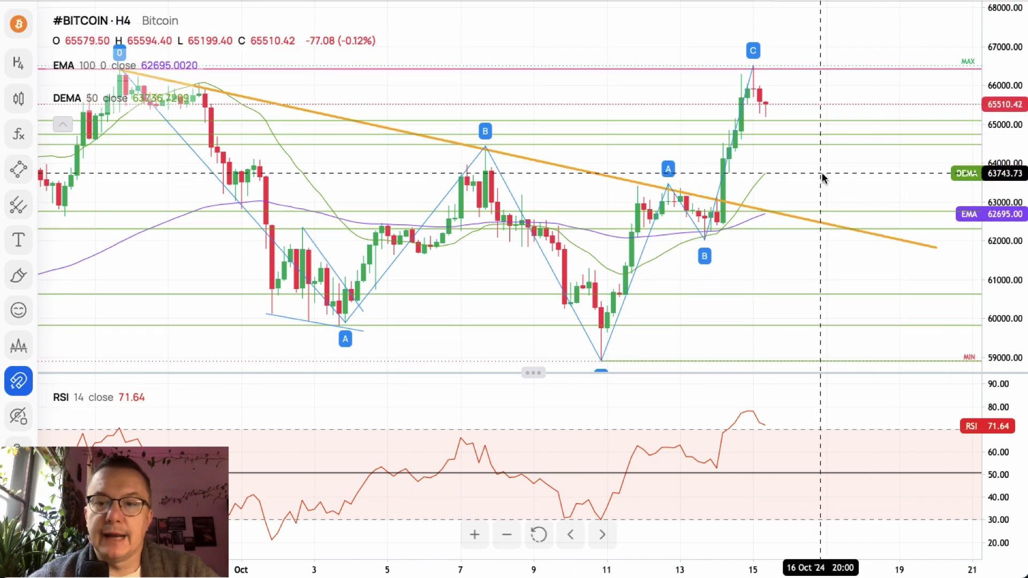
{"action": "left_click_drag", "start_coordinate": [665, 197], "coordinate": [653, 208]}
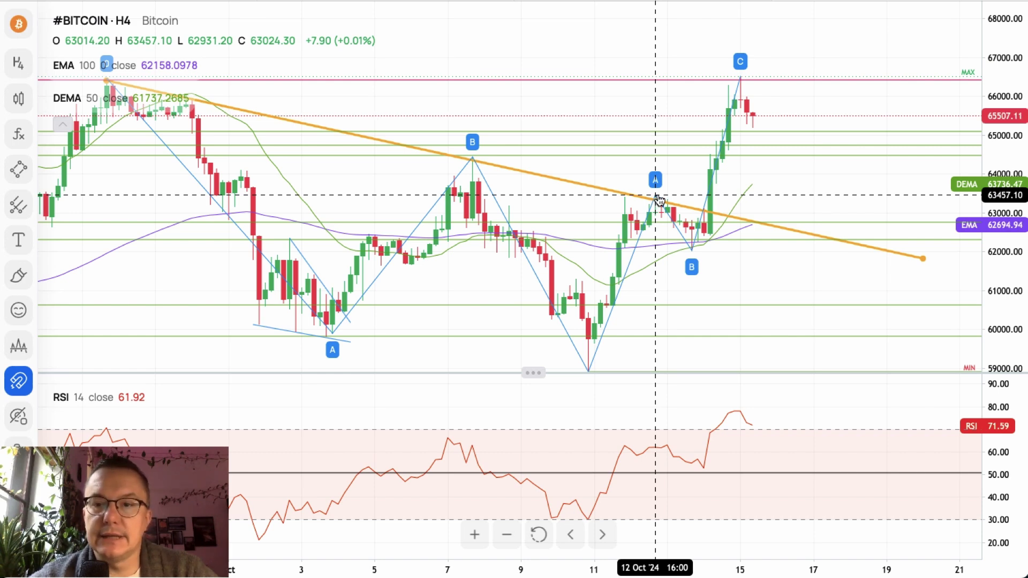
{"action": "left_click_drag", "start_coordinate": [812, 184], "coordinate": [581, 221]}
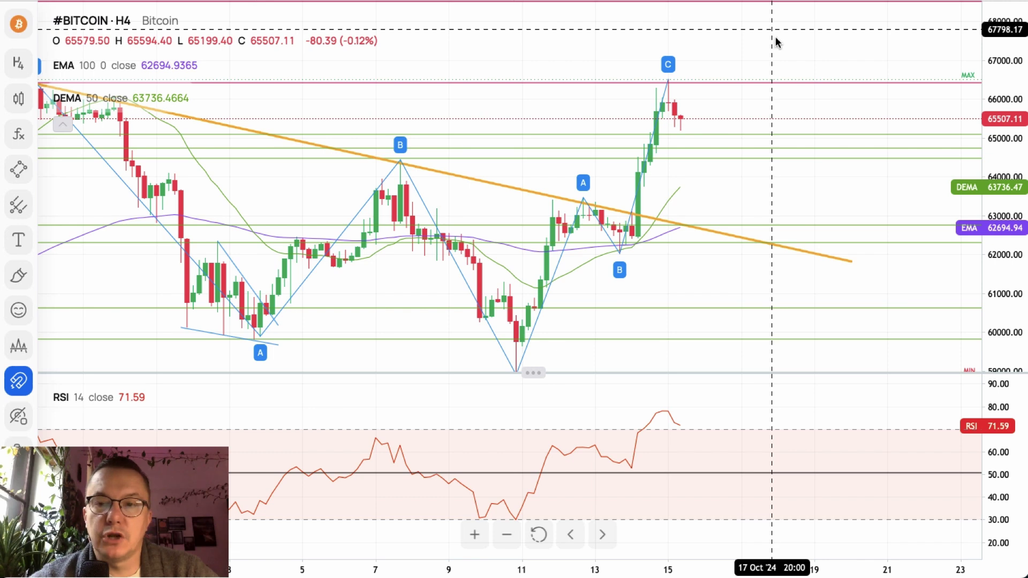
{"action": "left_click_drag", "start_coordinate": [791, 27], "coordinate": [796, 16]}
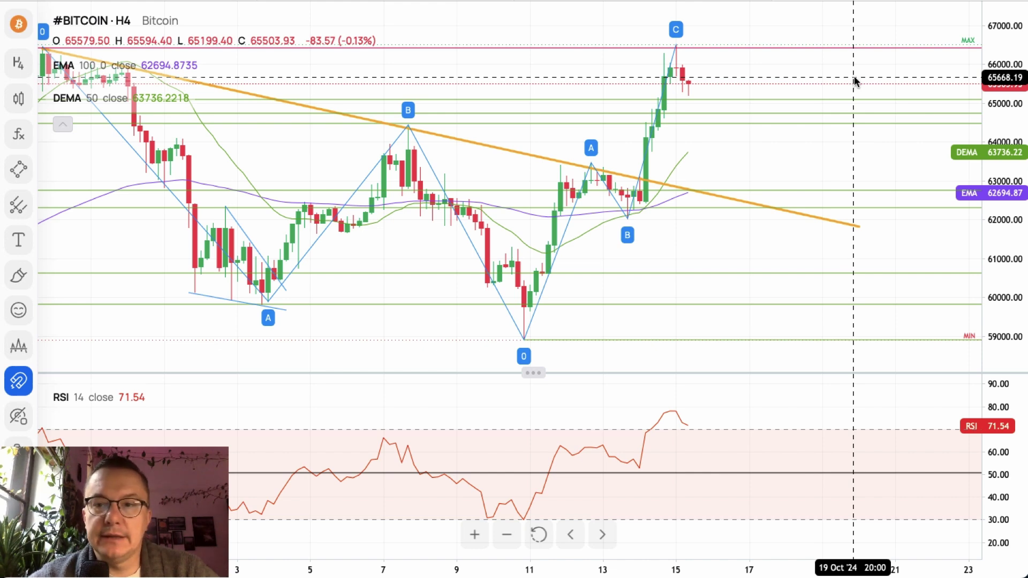
{"action": "left_click_drag", "start_coordinate": [757, 74], "coordinate": [898, 110]}
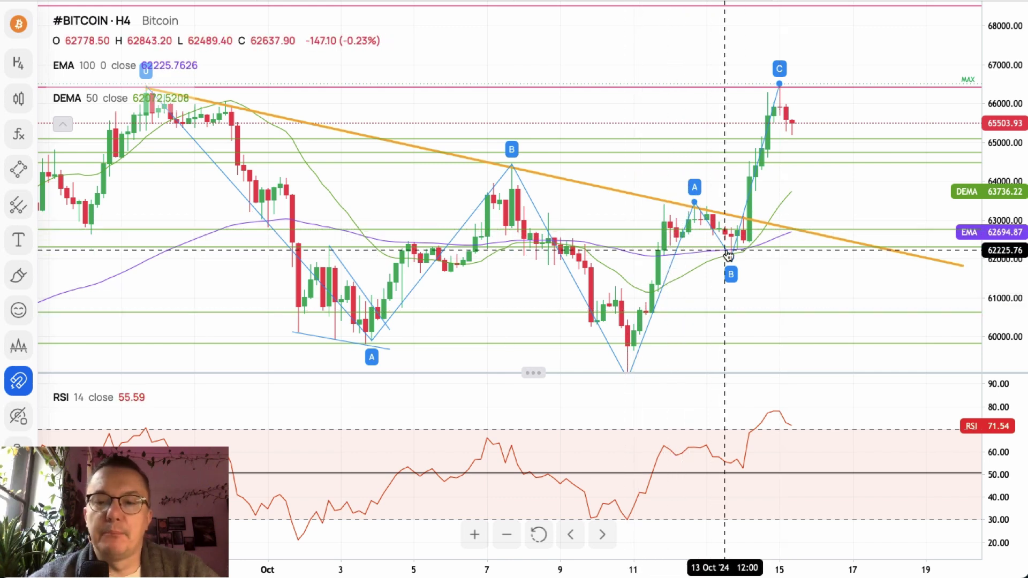
{"action": "left_click_drag", "start_coordinate": [693, 299], "coordinate": [695, 278]}
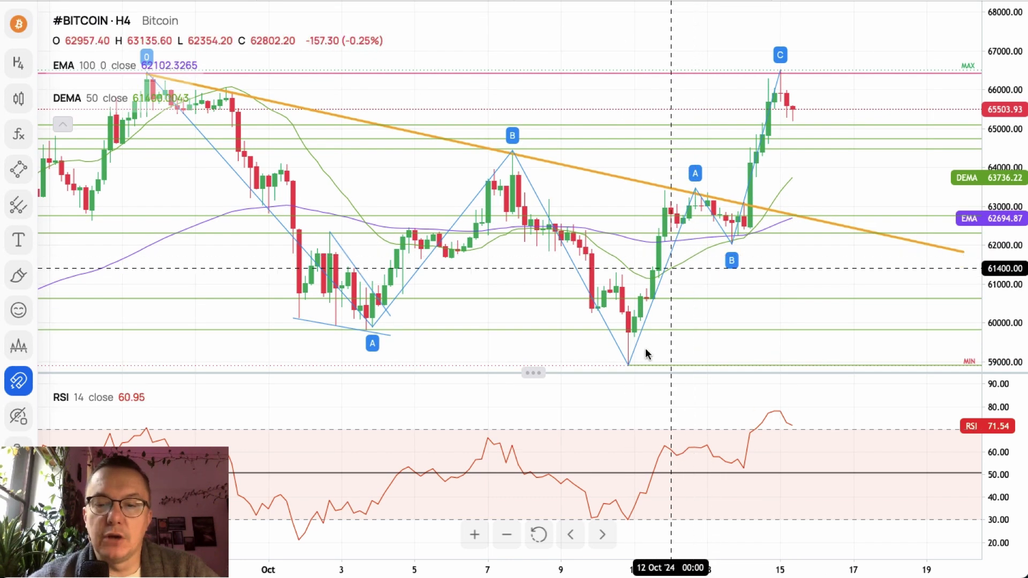